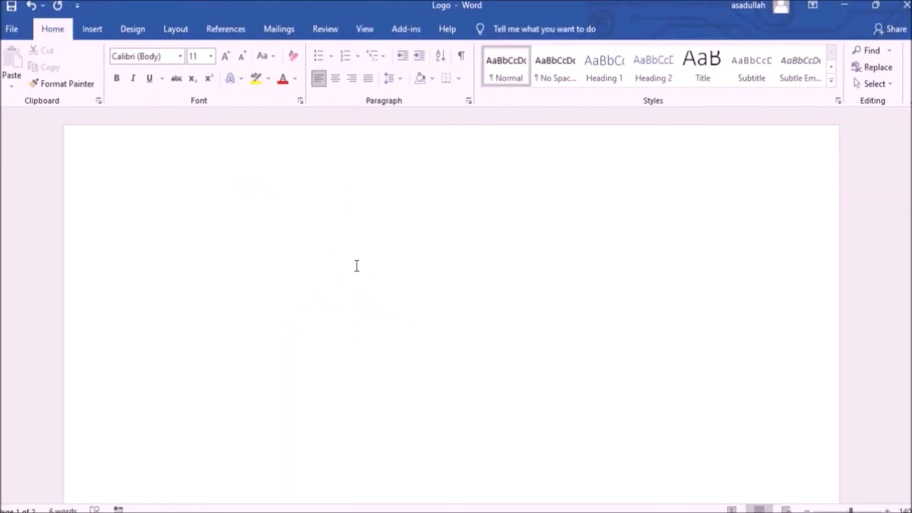
# Step: Insert a Simple Text Box and replace its placeholder text with "All in"
pyautogui.click(92, 30)
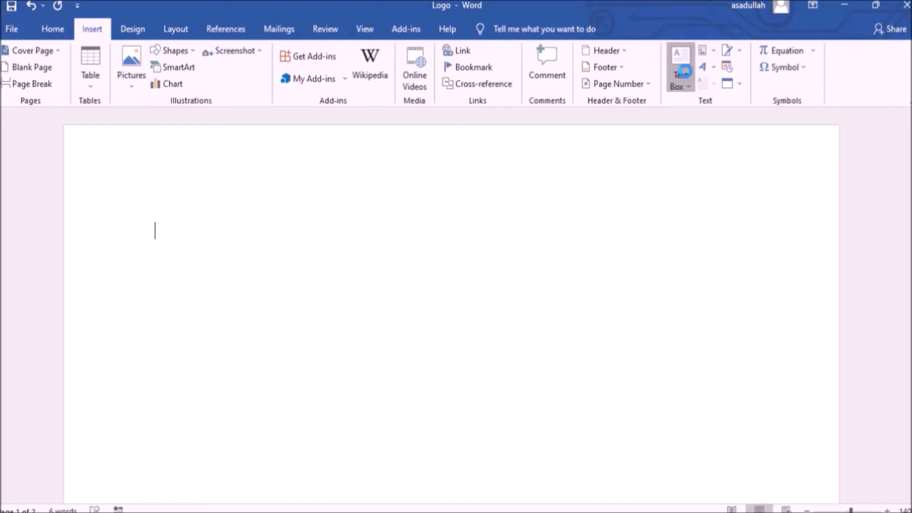
pyautogui.click(684, 72)
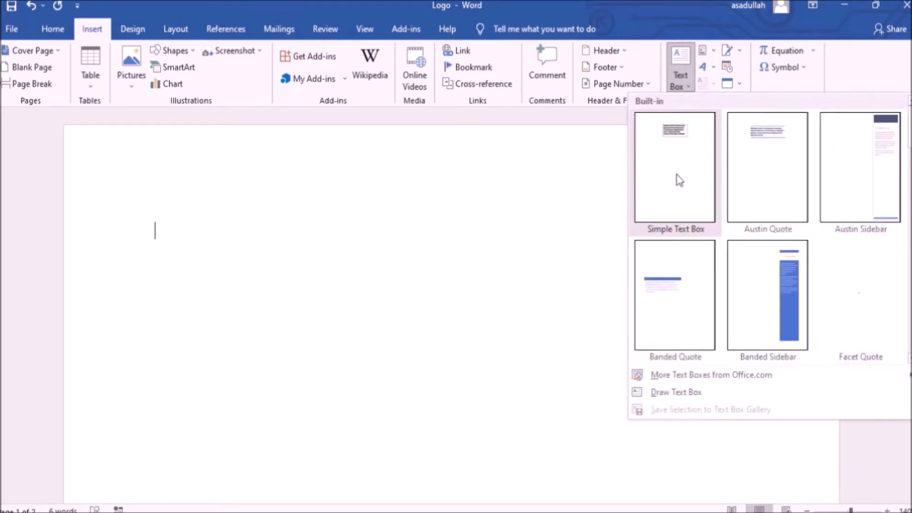
pyautogui.click(672, 135)
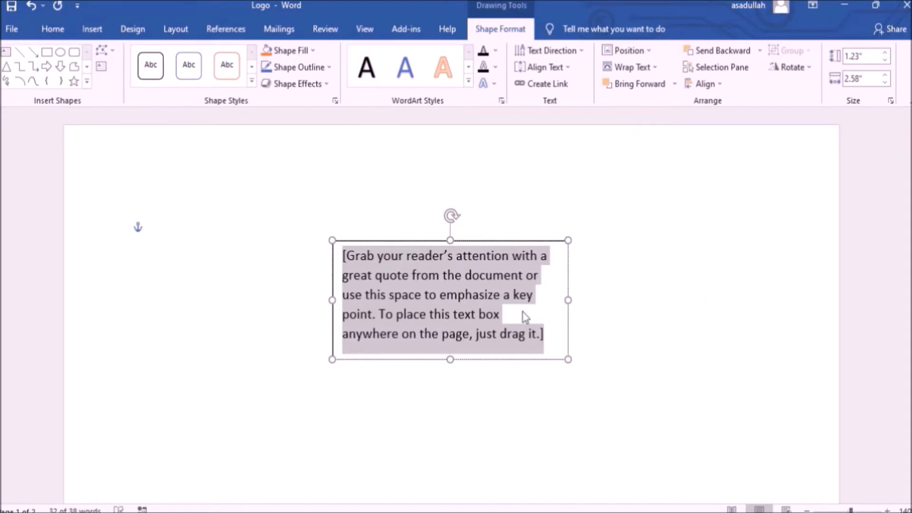
pyautogui.press('Delete')
pyautogui.write('A')
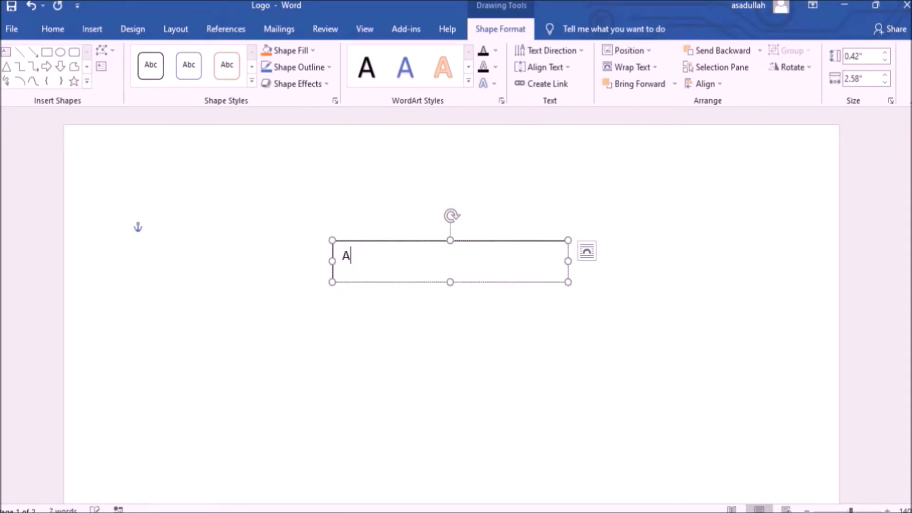
pyautogui.write('ll in')
# Step: Remove both the fill and the outline from the "All in" text box
pyautogui.click(482, 241)
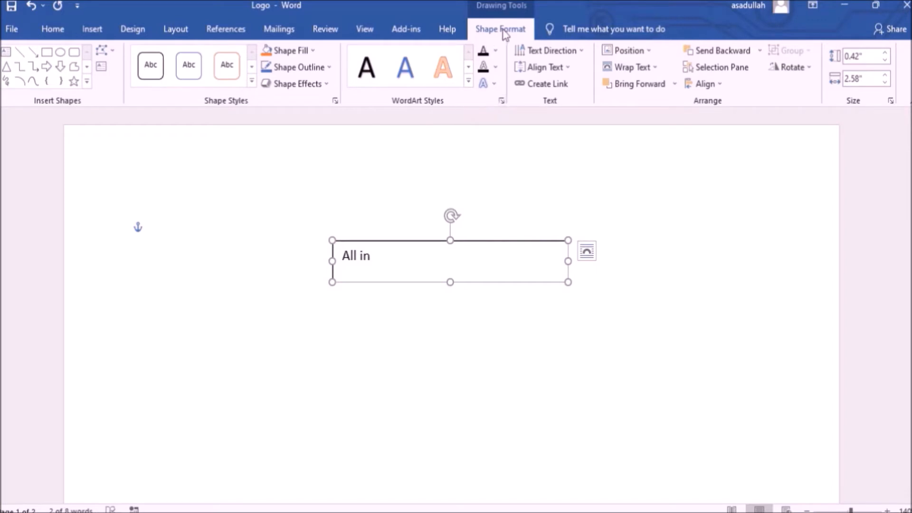
pyautogui.click(312, 50)
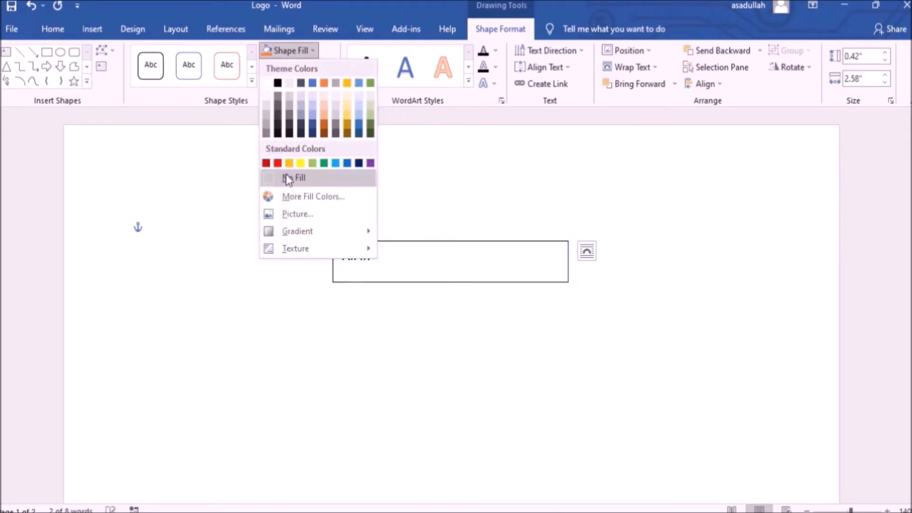
pyautogui.click(288, 178)
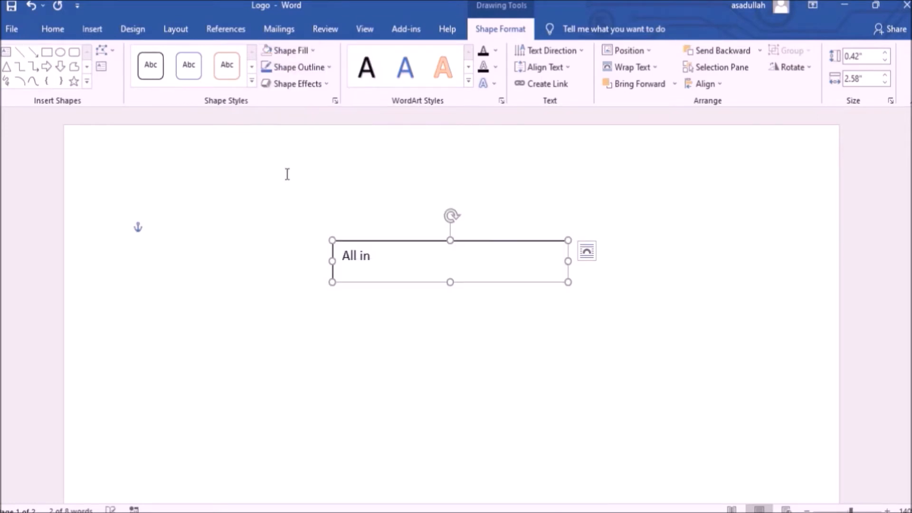
pyautogui.click(330, 67)
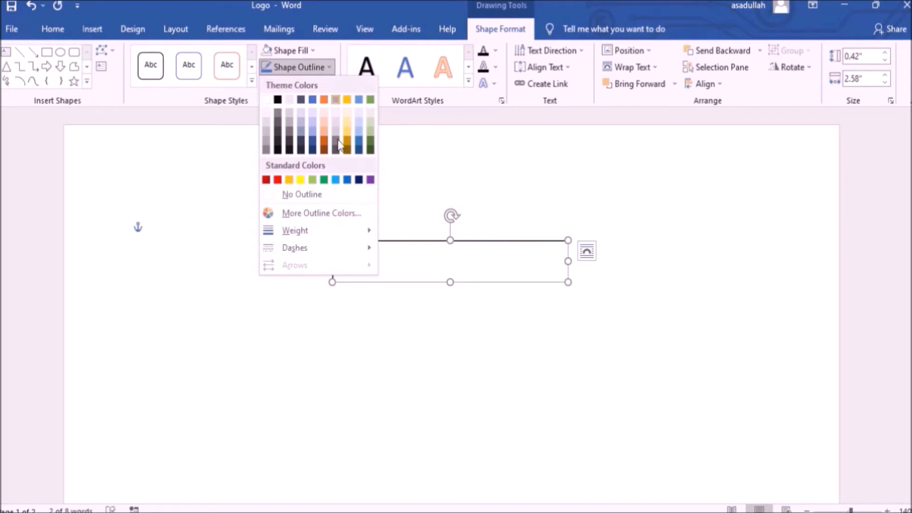
pyautogui.click(312, 196)
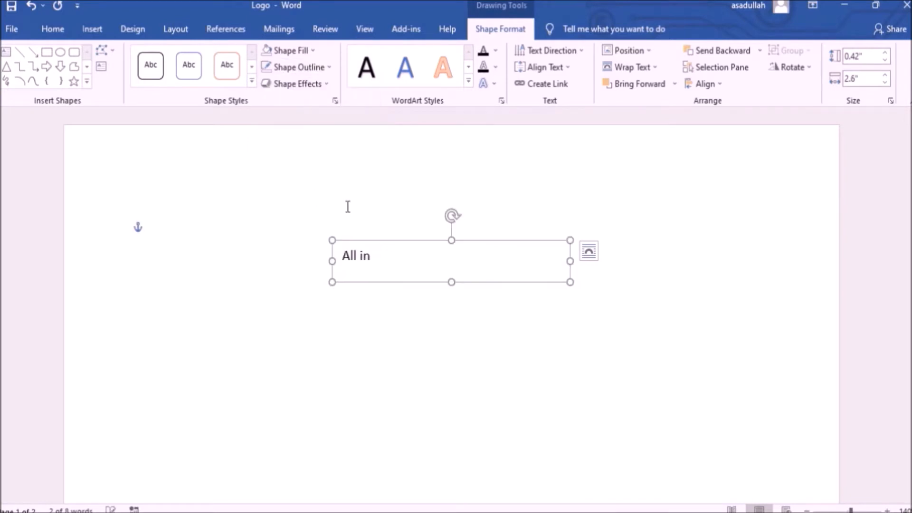
pyautogui.click(469, 362)
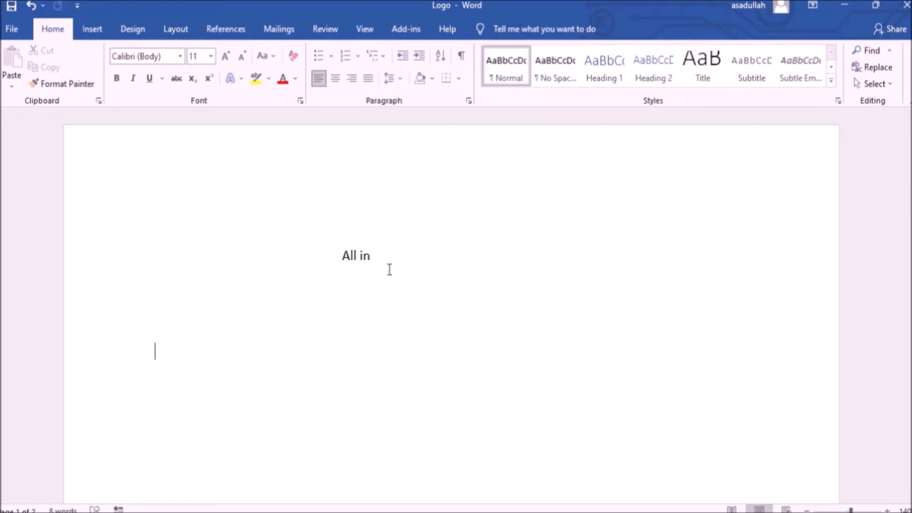
# Step: Format the "All in" text at size 48 in the Harlow Solid Italic font
pyautogui.click(363, 247)
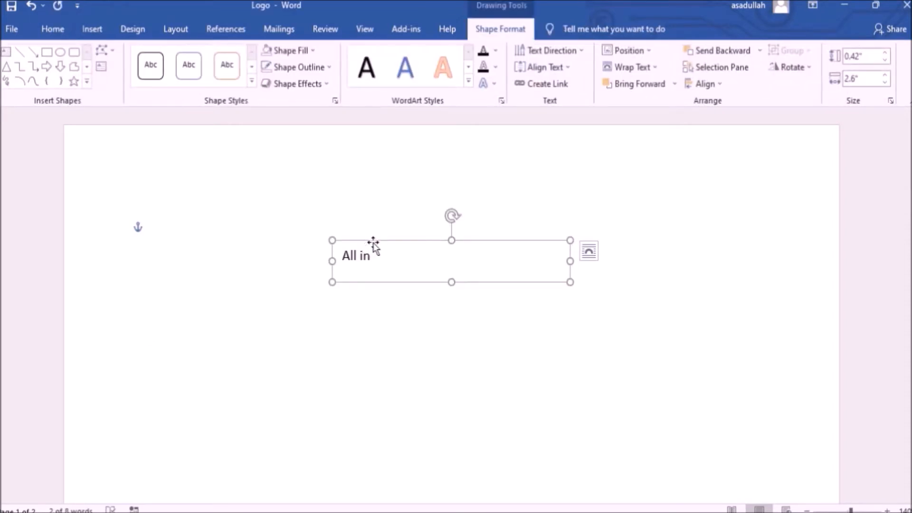
pyautogui.moveTo(374, 256); pyautogui.dragTo(330, 258)
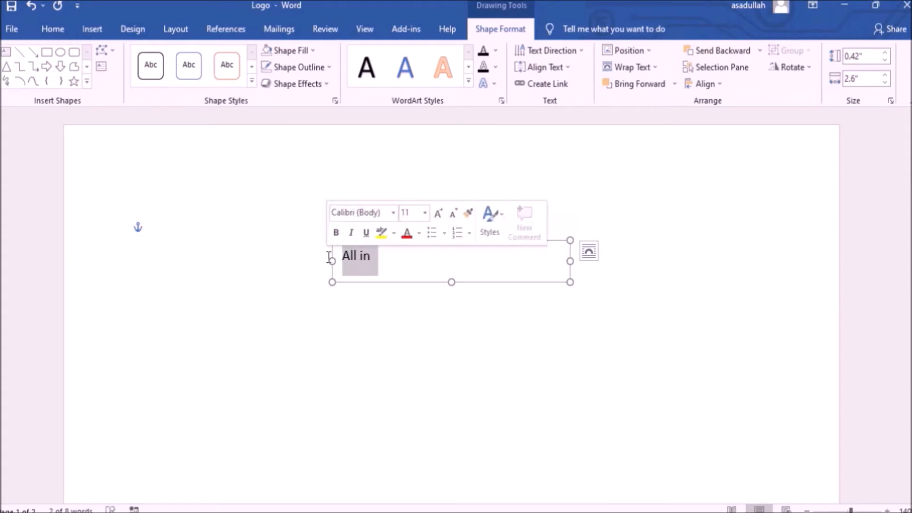
pyautogui.click(52, 26)
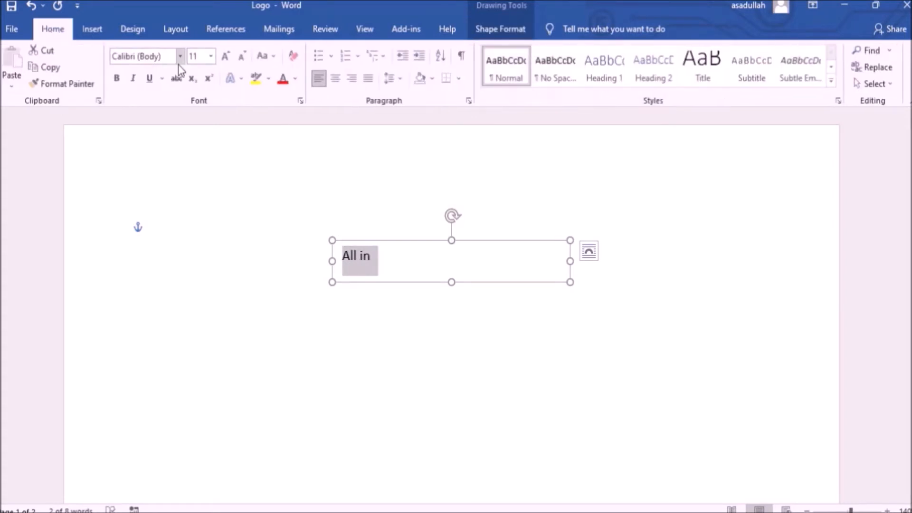
pyautogui.click(211, 57)
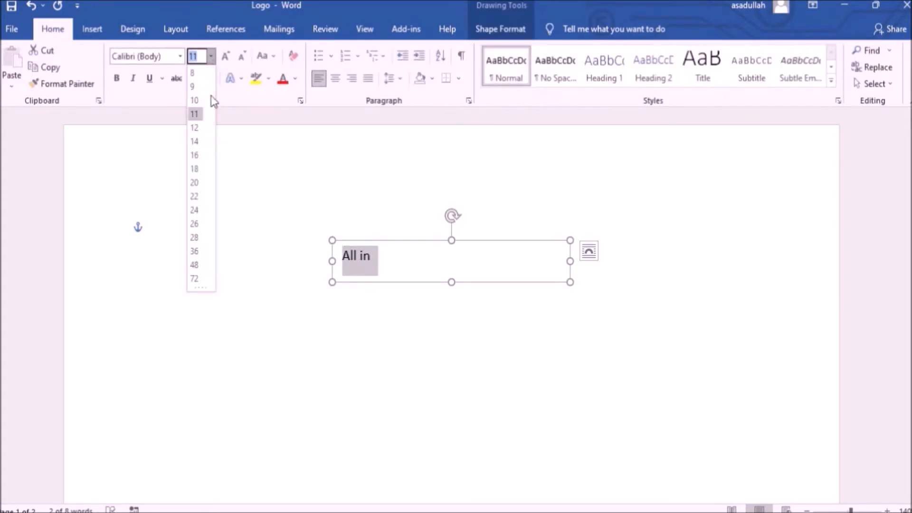
pyautogui.click(198, 265)
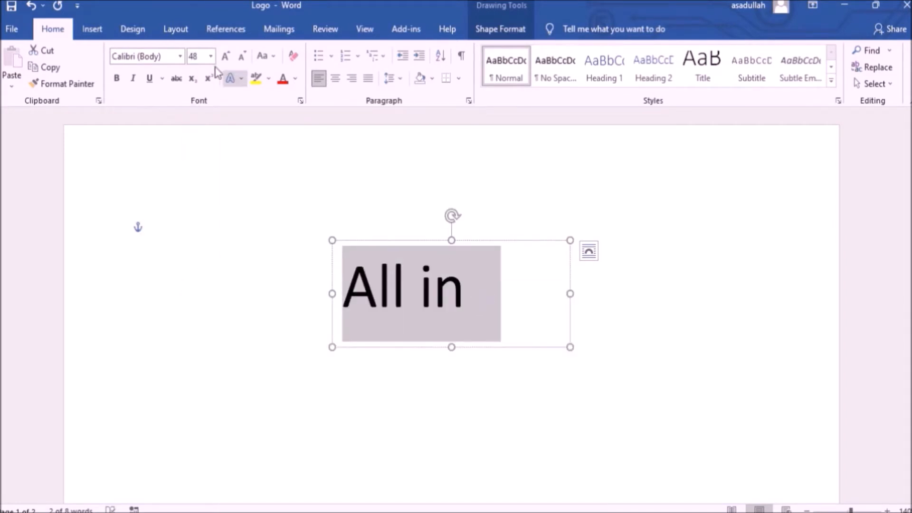
pyautogui.click(180, 55)
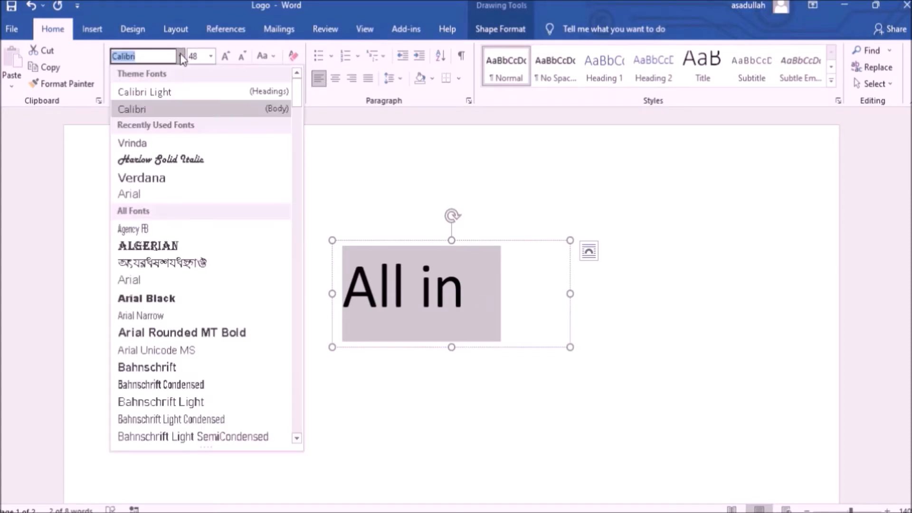
pyautogui.click(161, 161)
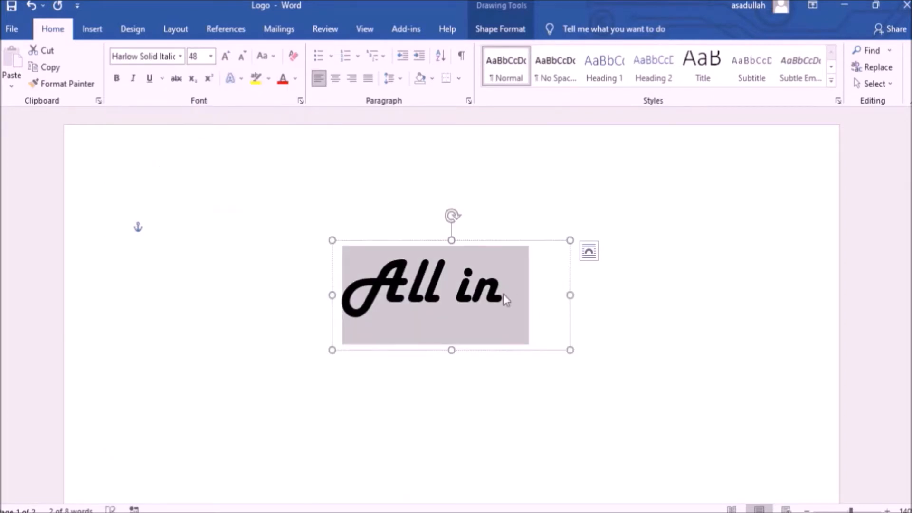
# Step: Apply the grey bevelled WordArt style to the "All in" text
pyautogui.click(508, 35)
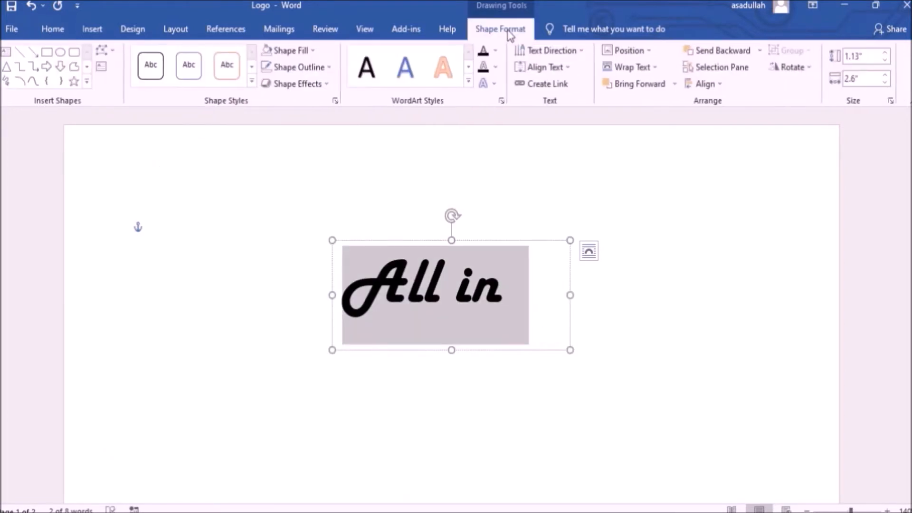
pyautogui.click(469, 82)
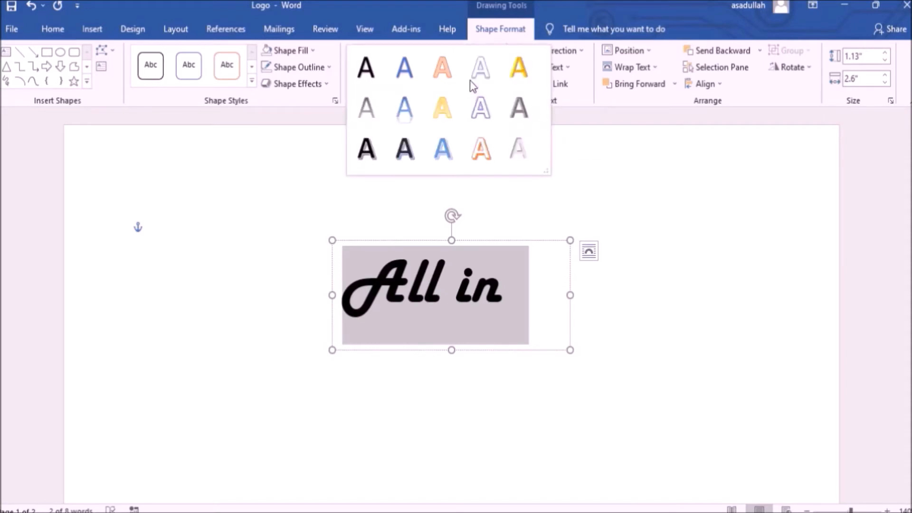
pyautogui.click(522, 123)
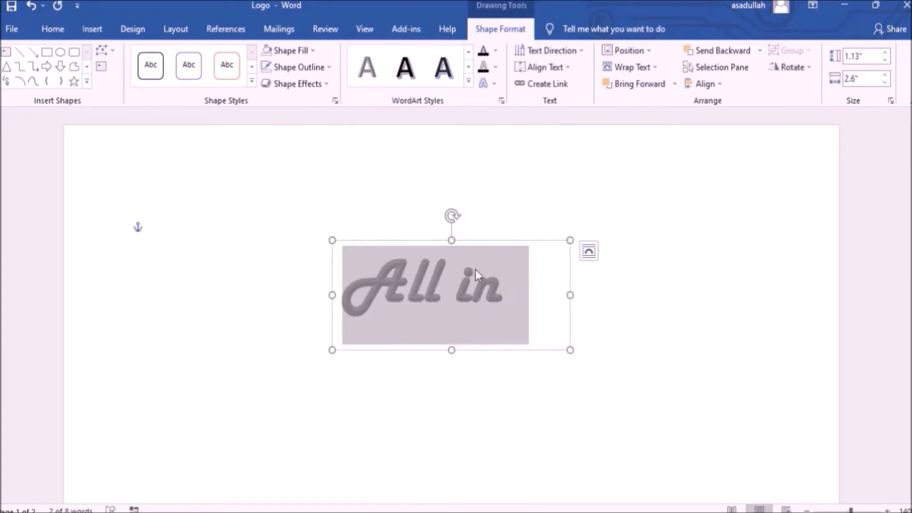
pyautogui.click(48, 33)
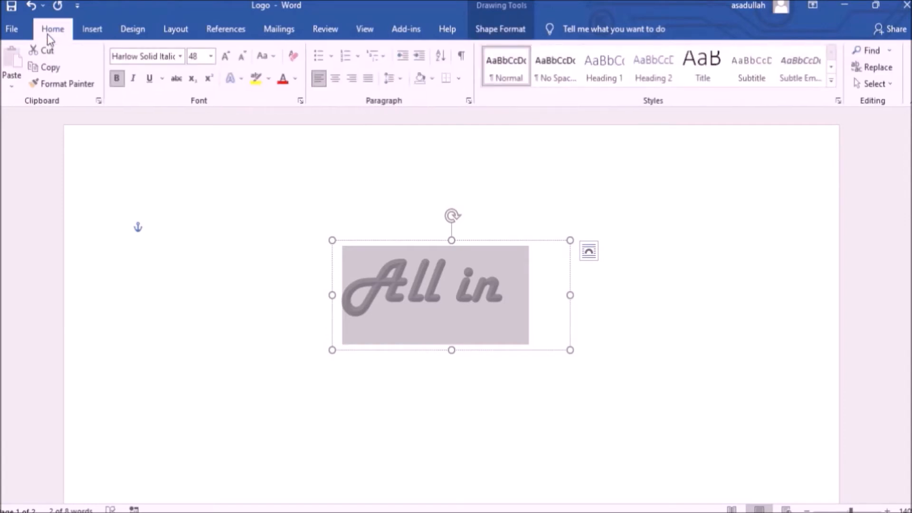
pyautogui.click(432, 399)
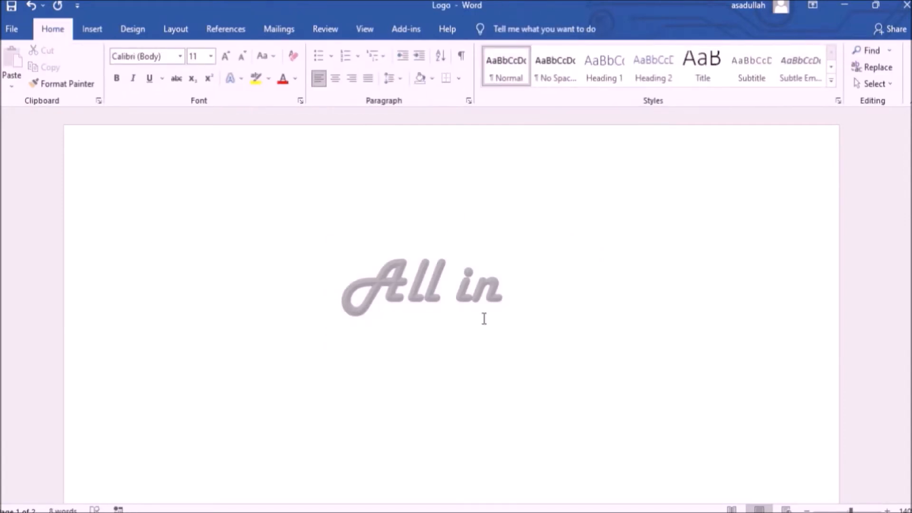
# Step: Change the font colour of the "All in" text to a darker shade of the theme blue
pyautogui.moveTo(506, 288); pyautogui.dragTo(340, 285)
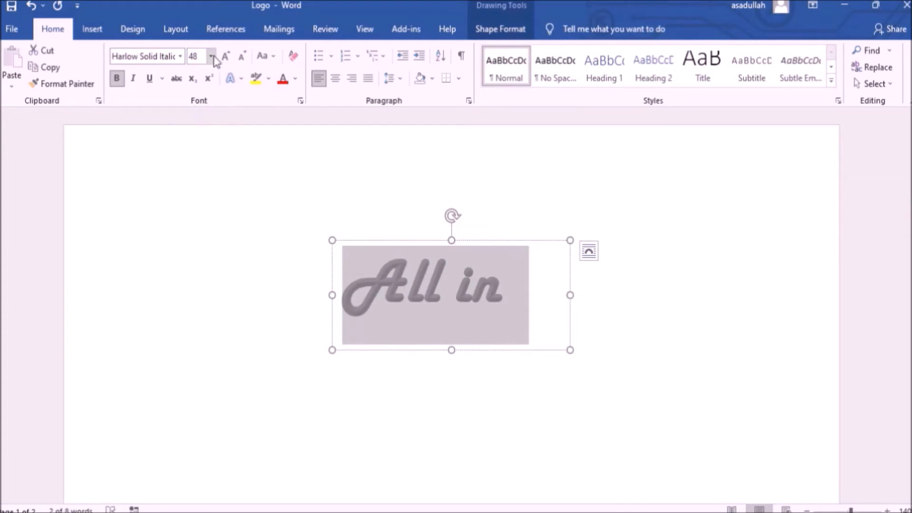
pyautogui.click(295, 80)
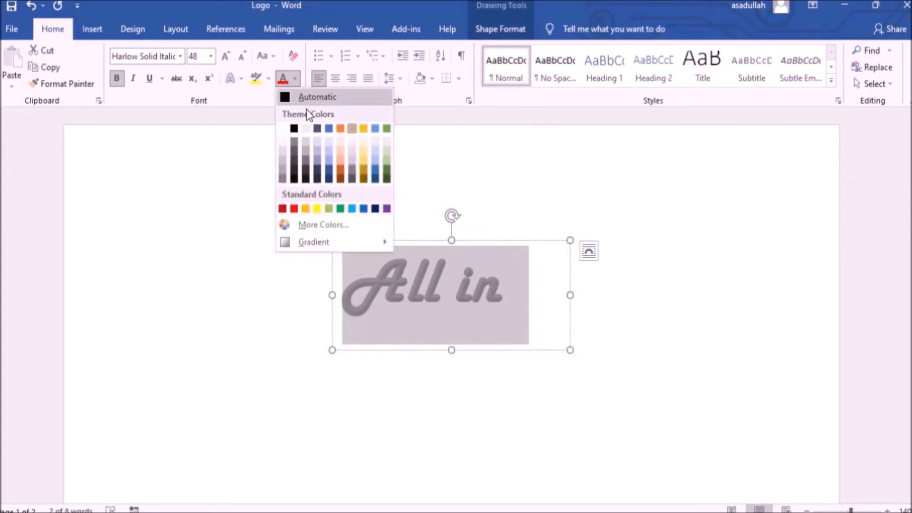
pyautogui.click(329, 173)
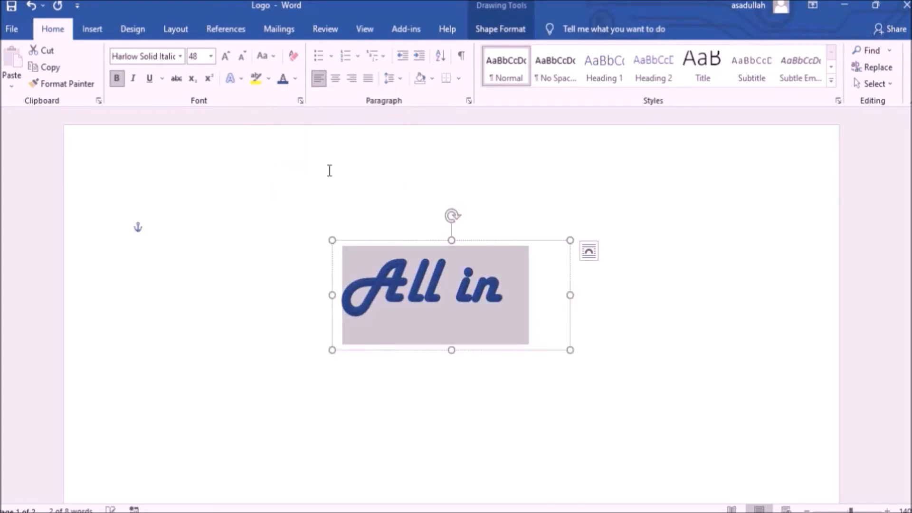
pyautogui.click(614, 352)
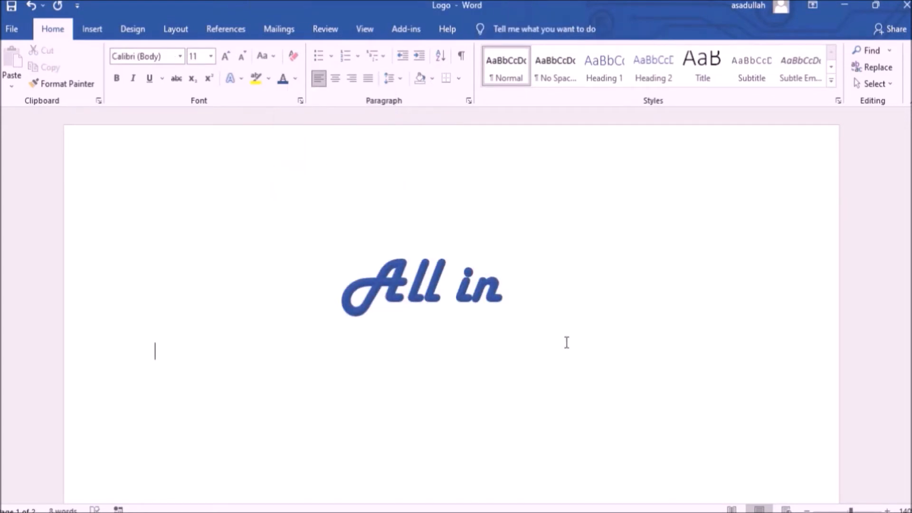
# Step: Rotate the "All in" text box 90 degrees counterclockwise so the text reads upward
pyautogui.click(460, 256)
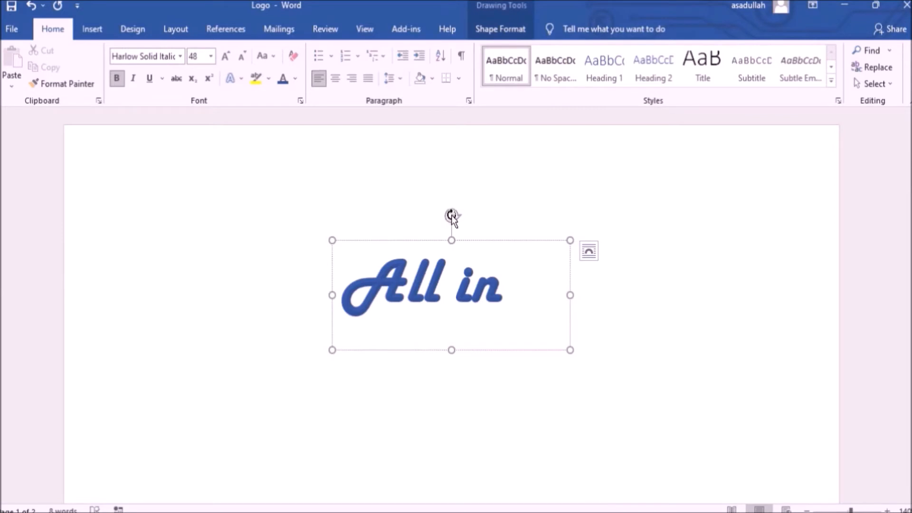
pyautogui.moveTo(451, 216); pyautogui.dragTo(373, 297)
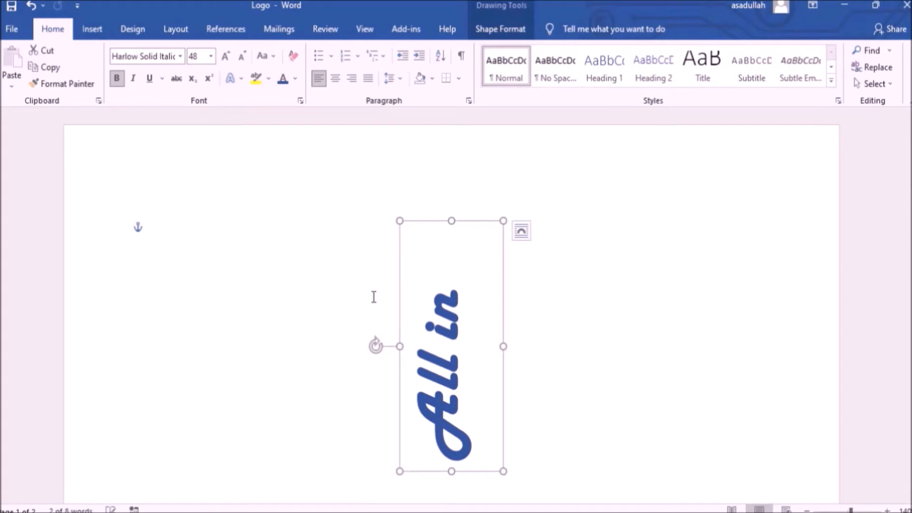
pyautogui.click(578, 269)
# Step: Copy the vertical "All in" text box and paste a duplicate onto the page
pyautogui.click(444, 300)
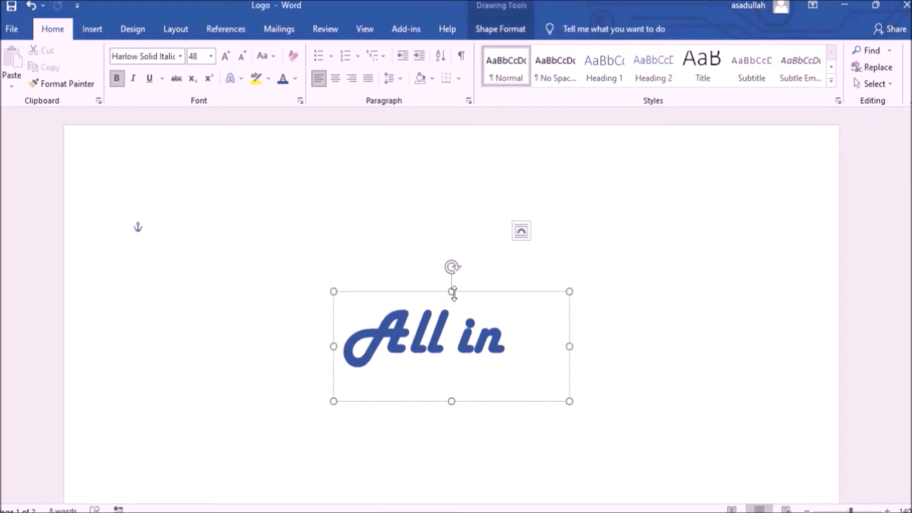
pyautogui.click(461, 294)
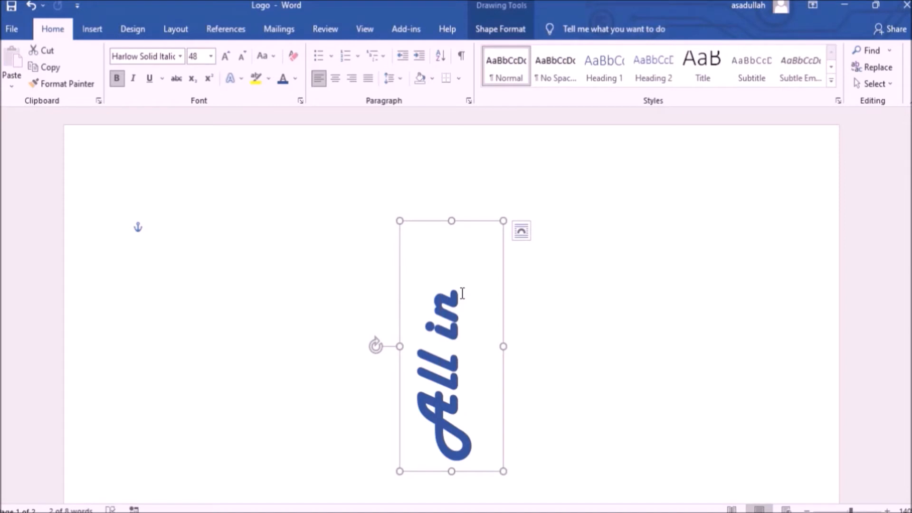
pyautogui.hotkey('ctrl', 'c')
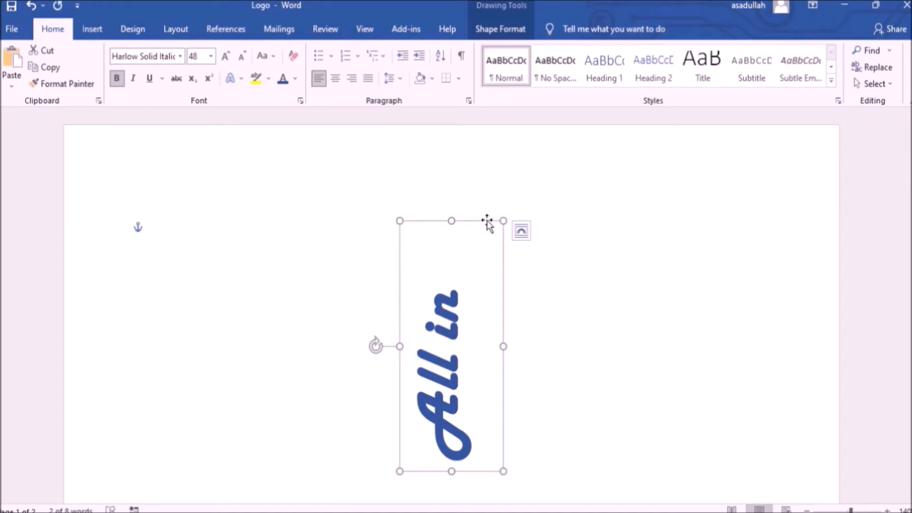
pyautogui.moveTo(487, 220); pyautogui.dragTo(488, 222)
pyautogui.click(598, 225)
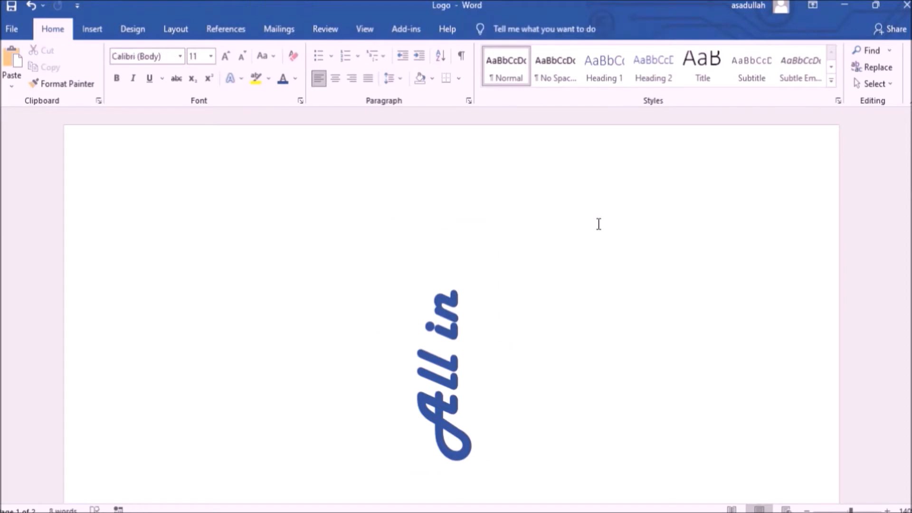
pyautogui.hotkey('ctrl', 'v')
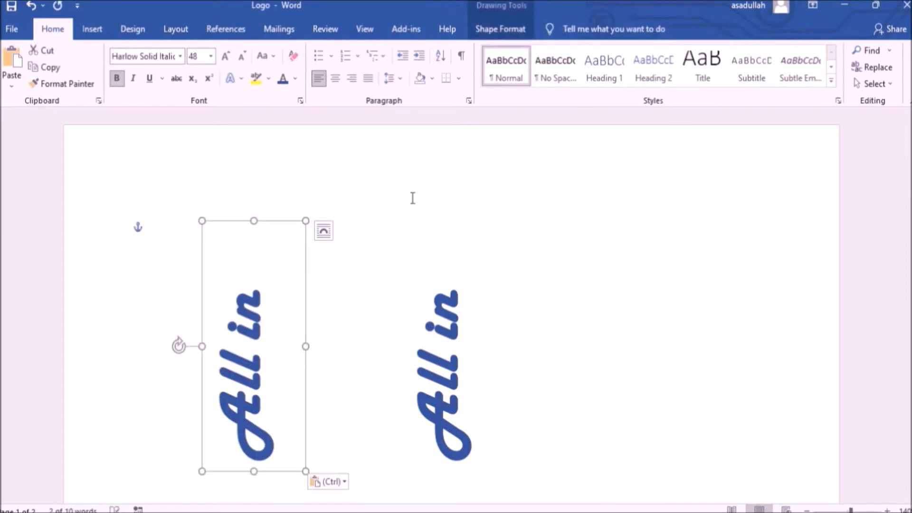
# Step: Move the pasted text box closer to the original and rotate it back to horizontal
pyautogui.moveTo(270, 221); pyautogui.dragTo(334, 169)
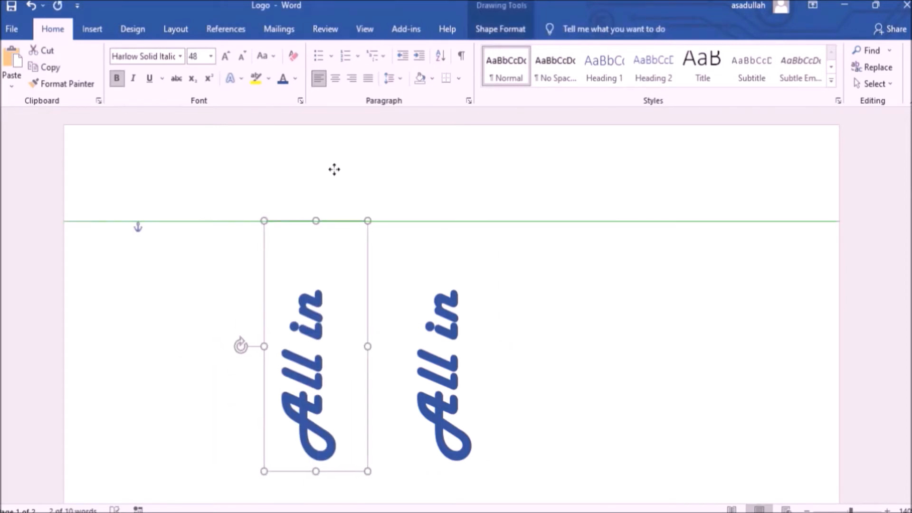
pyautogui.moveTo(241, 346); pyautogui.dragTo(315, 225)
pyautogui.click(393, 315)
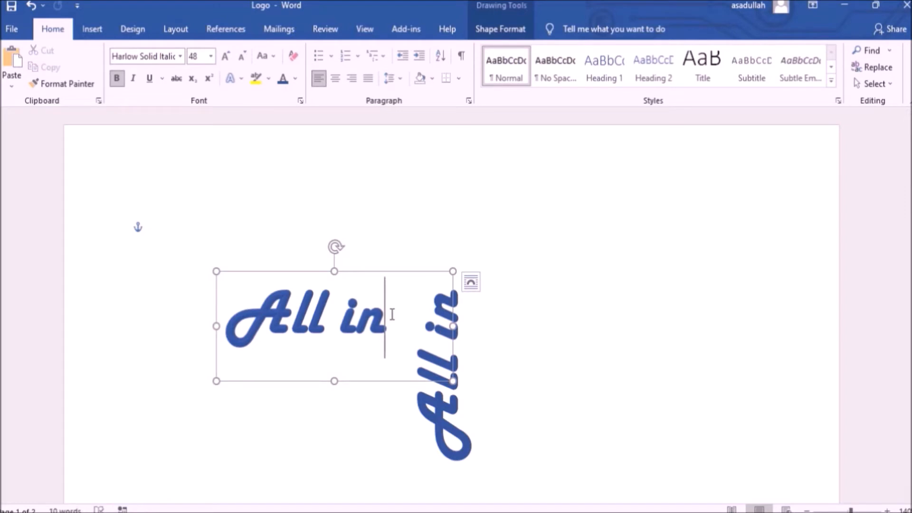
# Step: Replace the text in the horizontal "All in" copy with "1"
pyautogui.press('BackSpace')
pyautogui.press('BackSpace')
pyautogui.press('BackSpace')
pyautogui.press('BackSpace')
pyautogui.press('BackSpace')
pyautogui.press('BackSpace')
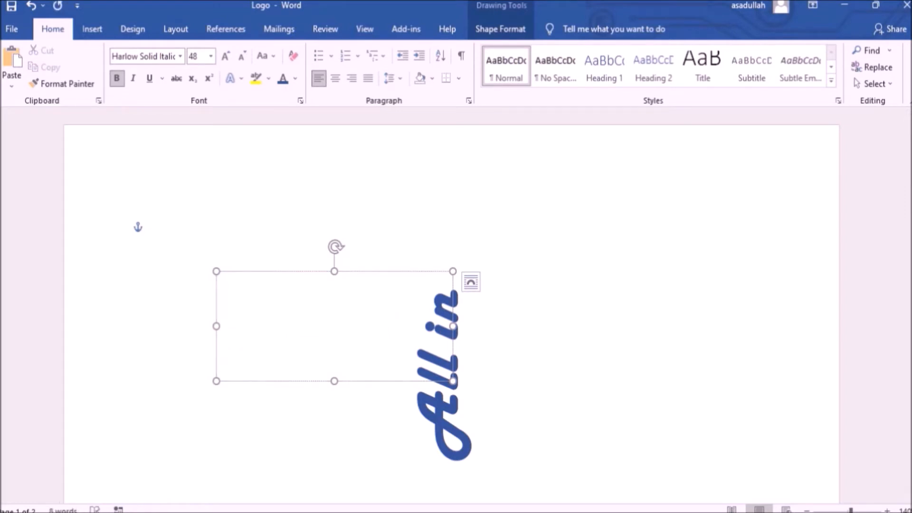
pyautogui.write('1')
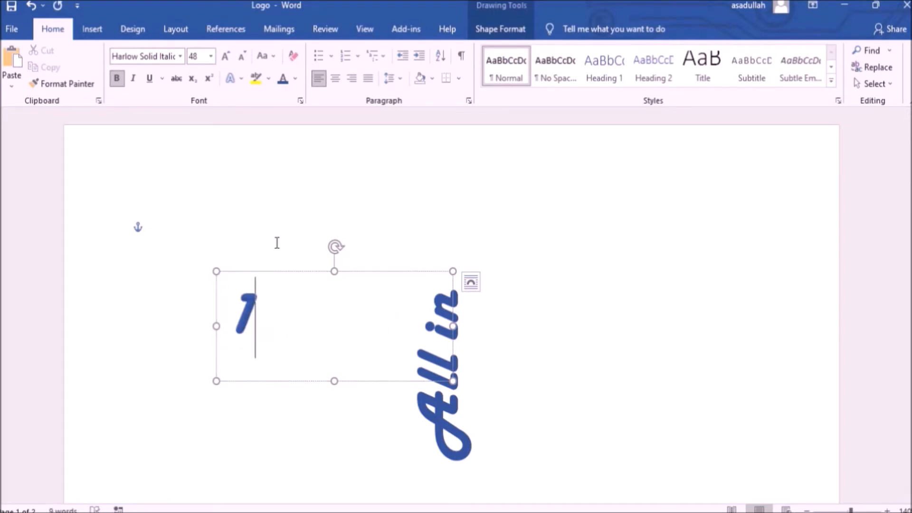
# Step: Format the "1" in Vrinda at size 200 and move its text box up and right over the vertical "All in"
pyautogui.moveTo(266, 315); pyautogui.dragTo(229, 311)
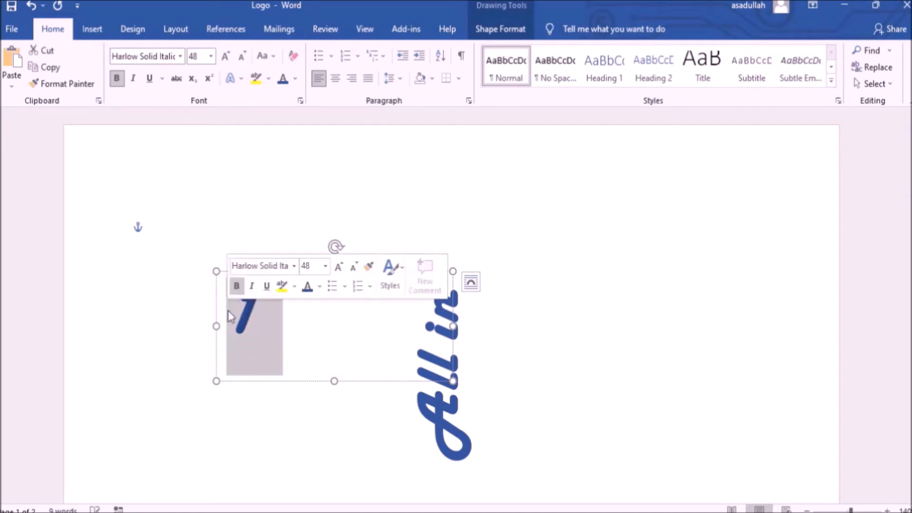
pyautogui.click(200, 57)
pyautogui.write('200')
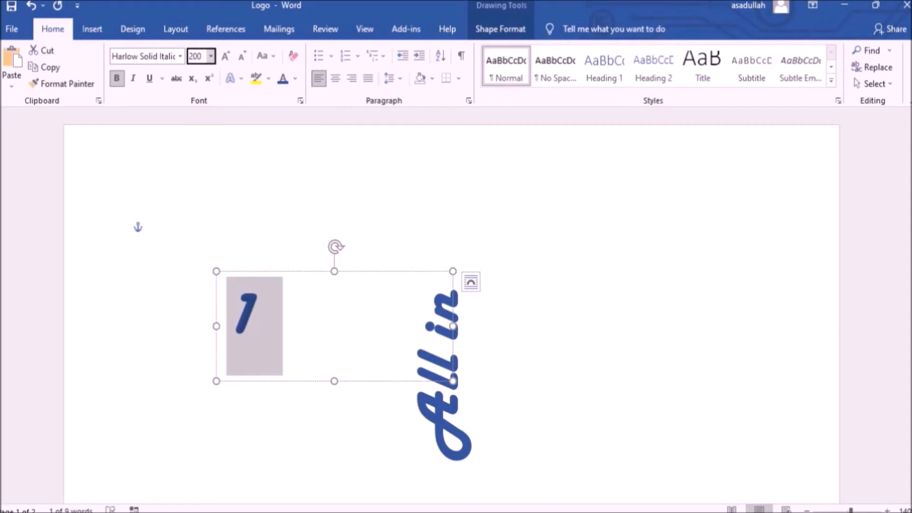
pyautogui.press('Return')
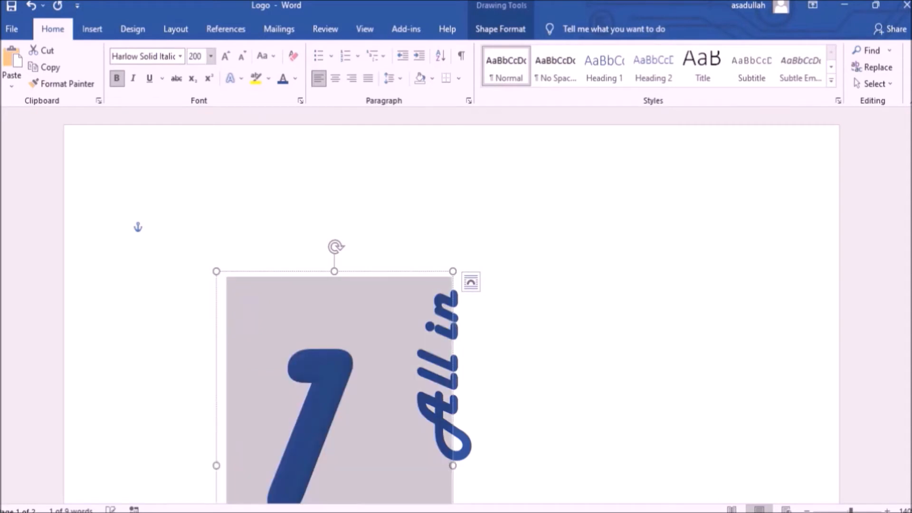
pyautogui.click(180, 56)
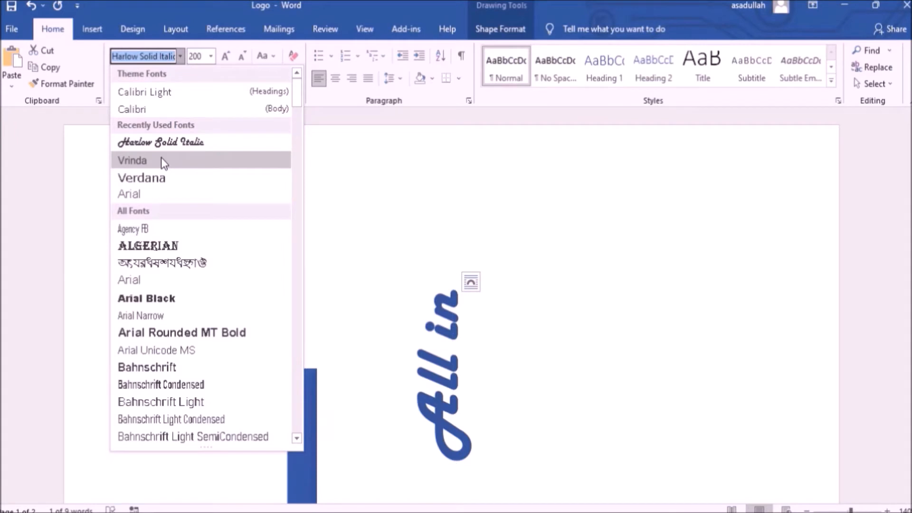
pyautogui.click(161, 157)
pyautogui.moveTo(317, 271); pyautogui.dragTo(380, 155)
pyautogui.scroll(-2, 380, 155)
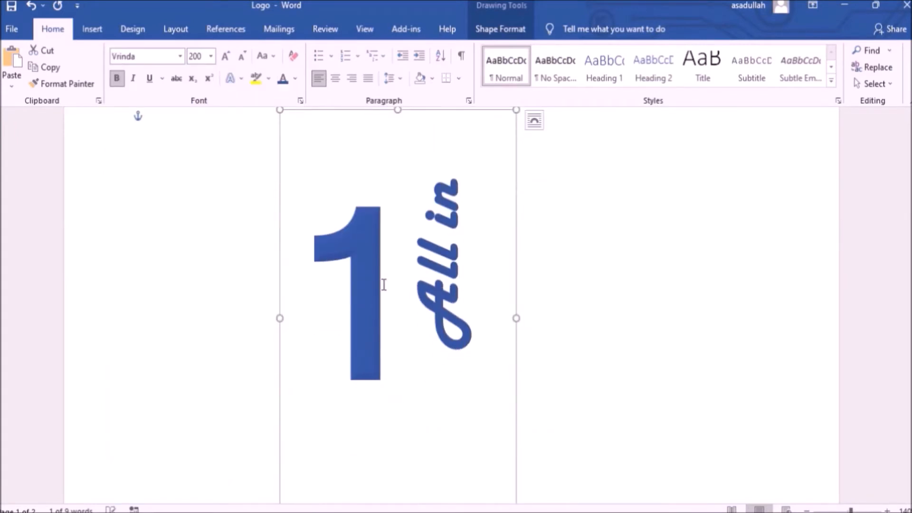
# Step: Change the font colour of the large "1" to the standard yellow
pyautogui.click(383, 285)
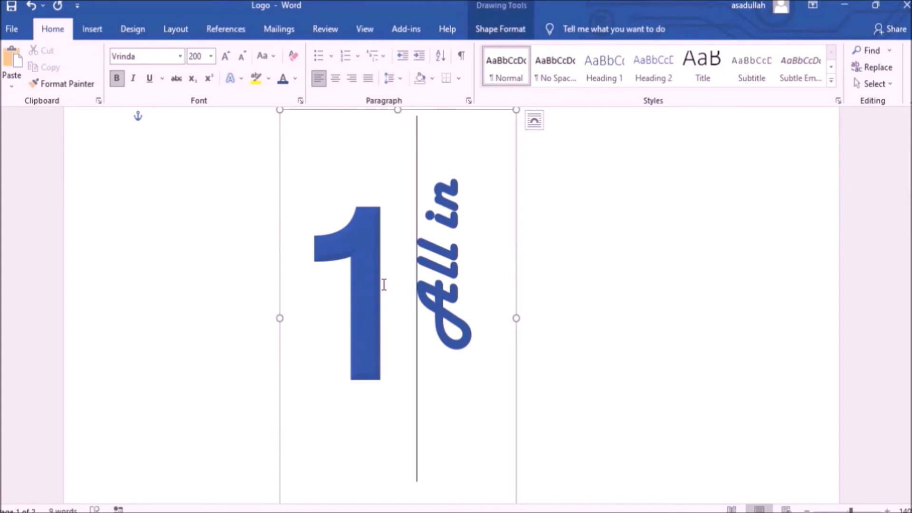
pyautogui.doubleClick(384, 284)
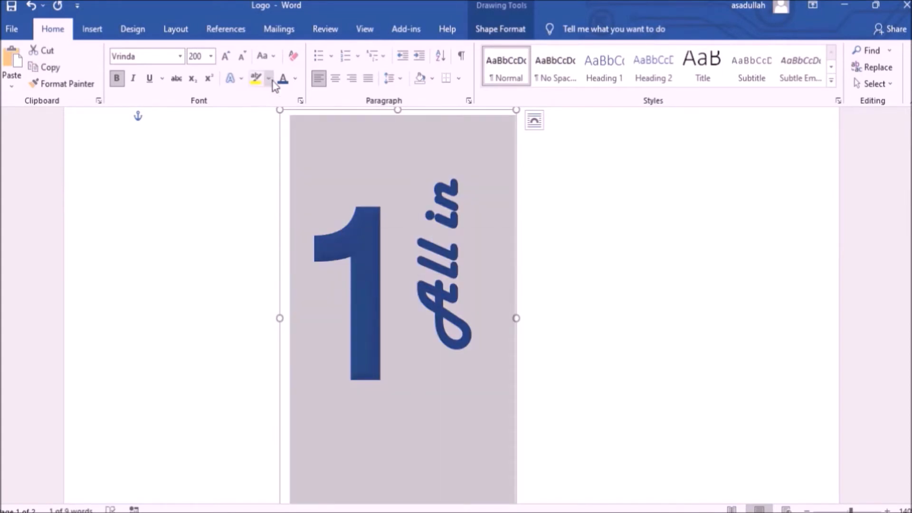
pyautogui.click(295, 80)
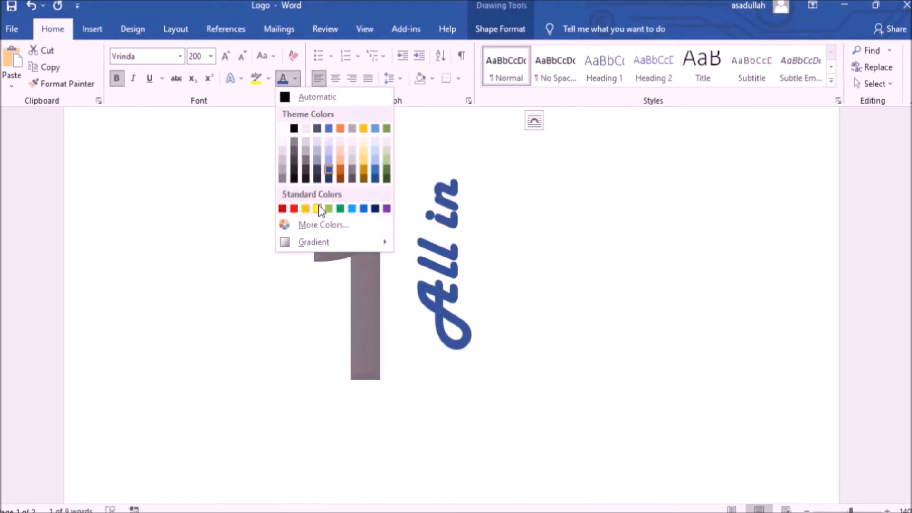
pyautogui.click(317, 208)
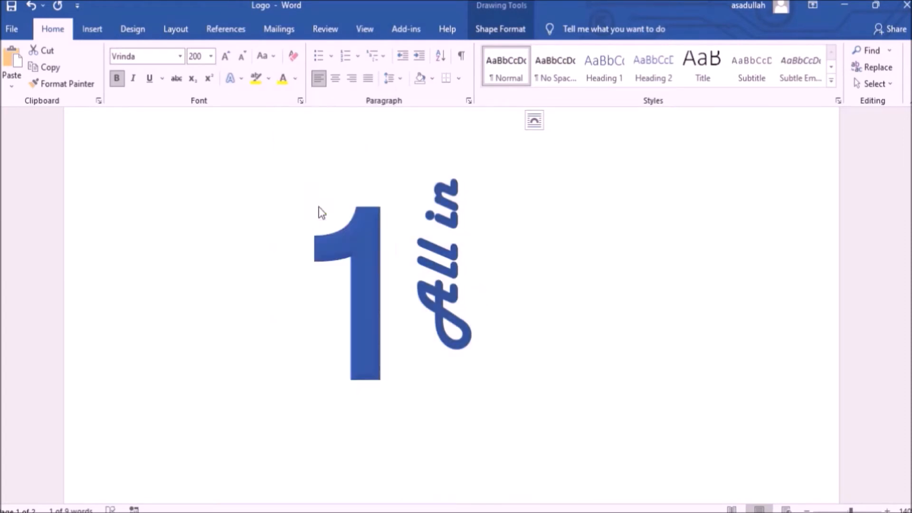
pyautogui.click(607, 308)
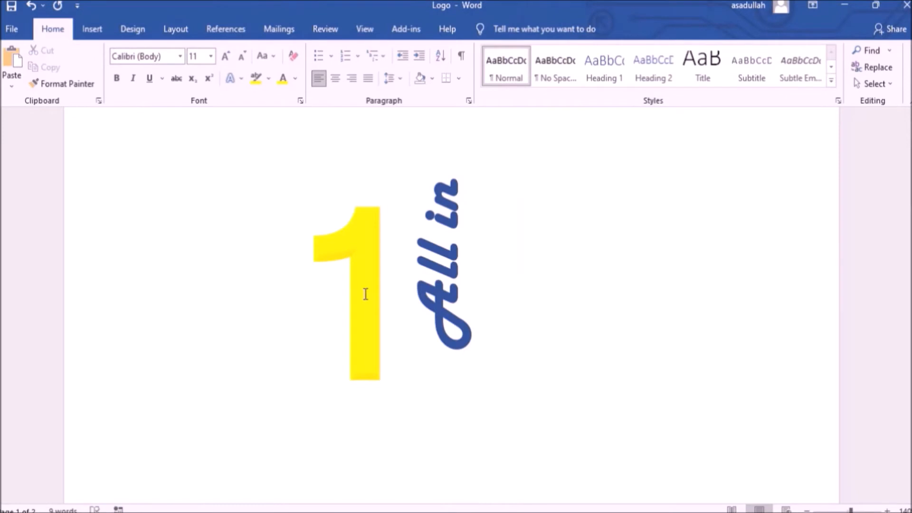
# Step: Move the "1" text box right so the digit's stem stands just beside the vertical "All in" text
pyautogui.click(368, 292)
pyautogui.moveTo(281, 183); pyautogui.dragTo(404, 135)
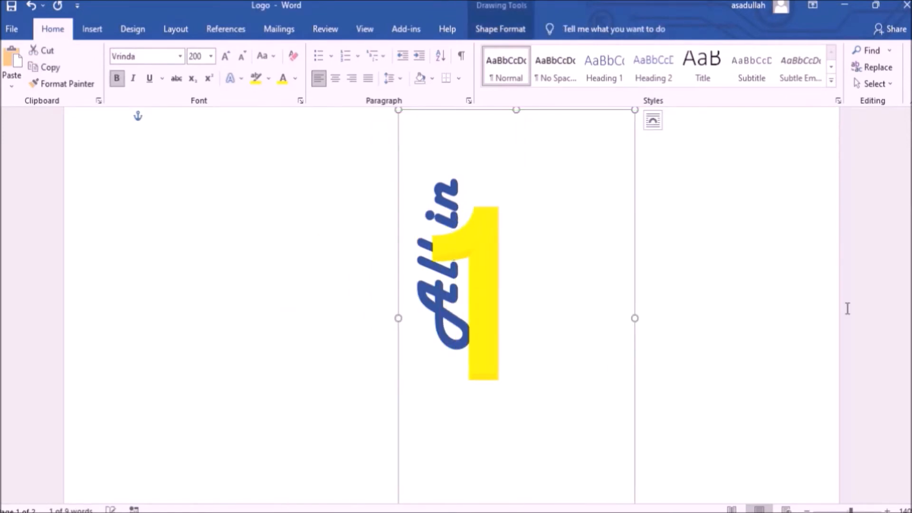
pyautogui.scroll(3, 876, 109)
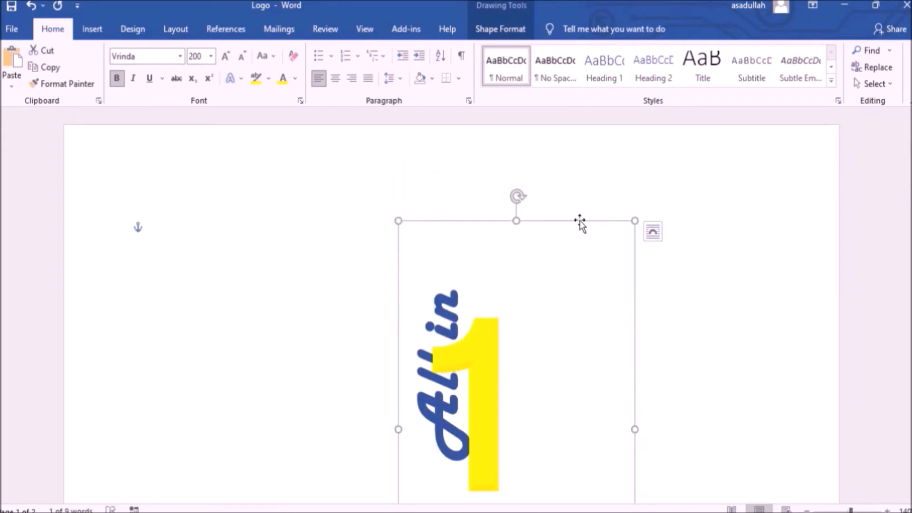
pyautogui.moveTo(578, 218)
pyautogui.mouseDown()
pyautogui.moveTo(576, 190)
pyautogui.moveTo(592, 221)
pyautogui.moveTo(574, 215)
pyautogui.moveTo(583, 218)
pyautogui.mouseUp()
pyautogui.scroll(-3, 583, 220)
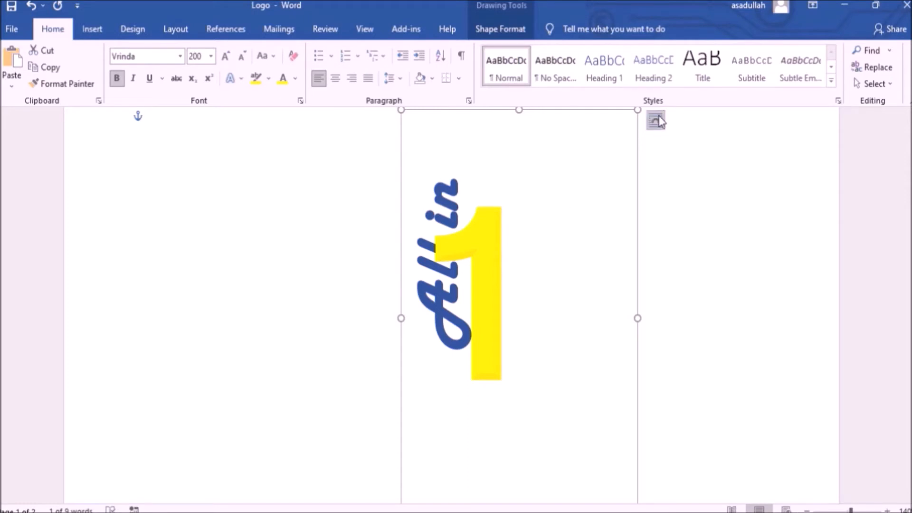
# Step: Set the text wrapping of both the "1" box and the vertical "All in" box to Behind Text
pyautogui.click(656, 120)
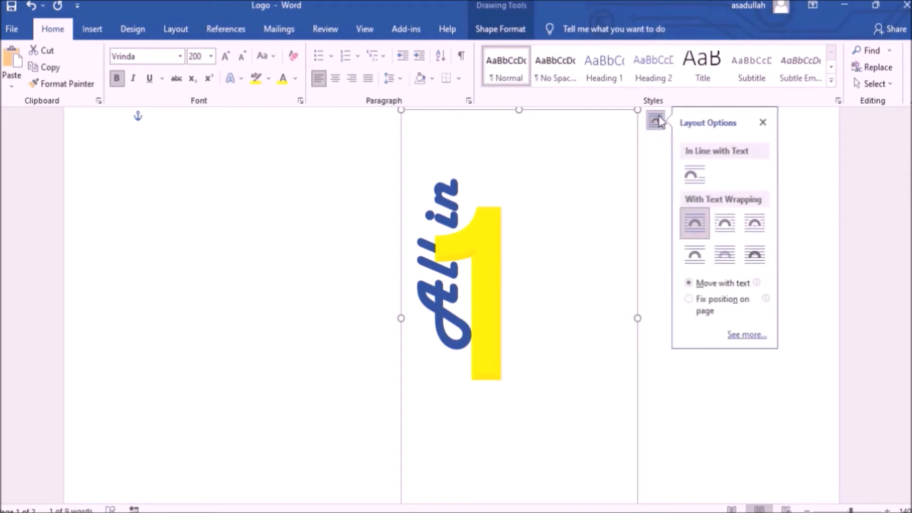
pyautogui.click(725, 252)
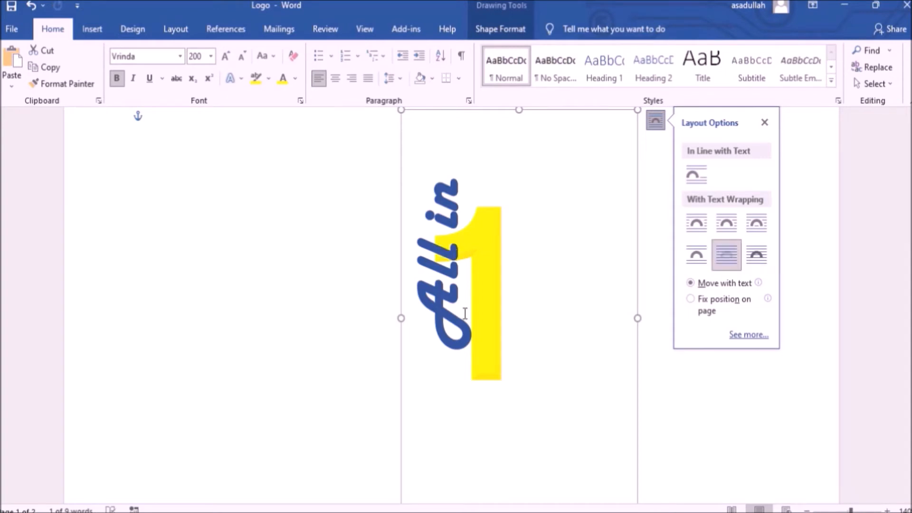
pyautogui.click(432, 197)
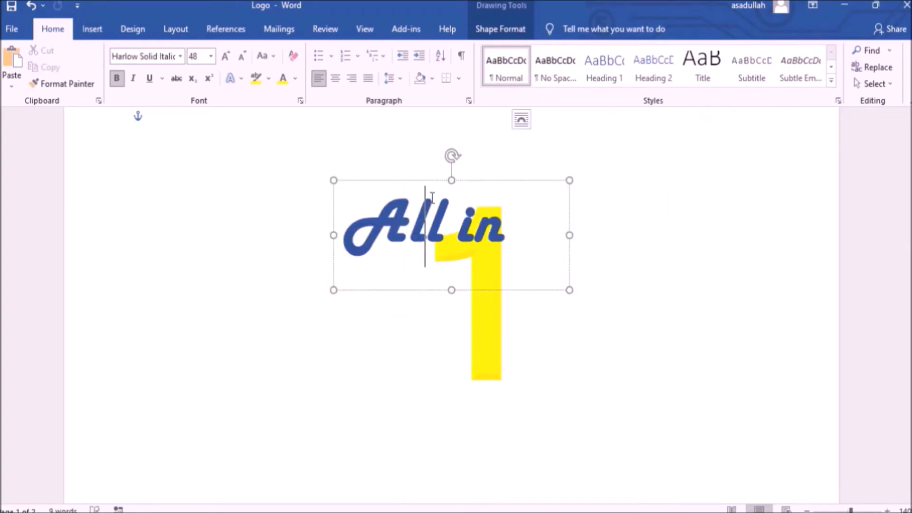
pyautogui.click(458, 180)
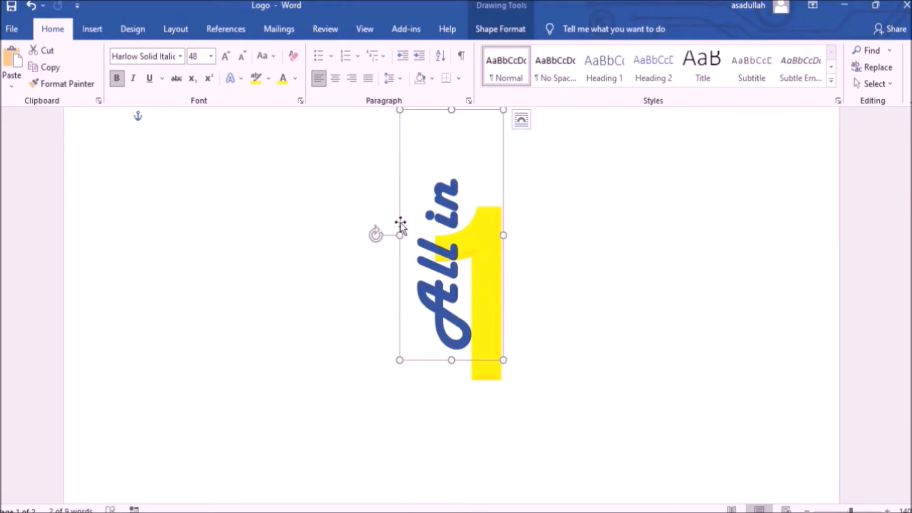
pyautogui.click(522, 121)
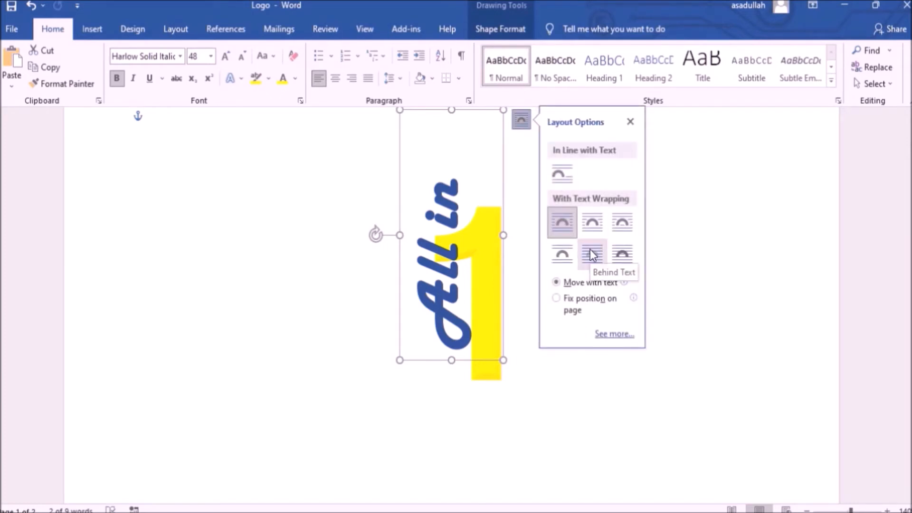
pyautogui.click(590, 249)
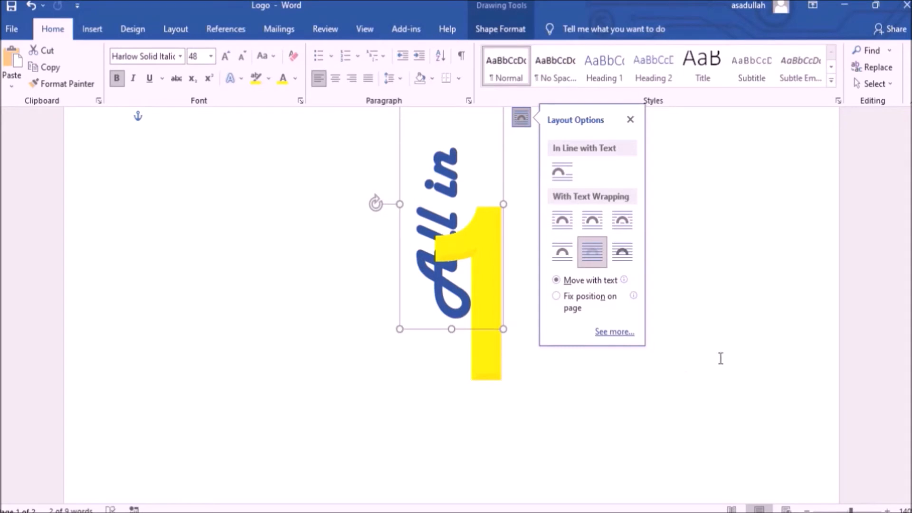
# Step: Move the "All in" box down and the "1" box up so "All in" sits under the flag of the "1"
pyautogui.scroll(2, 451, 304)
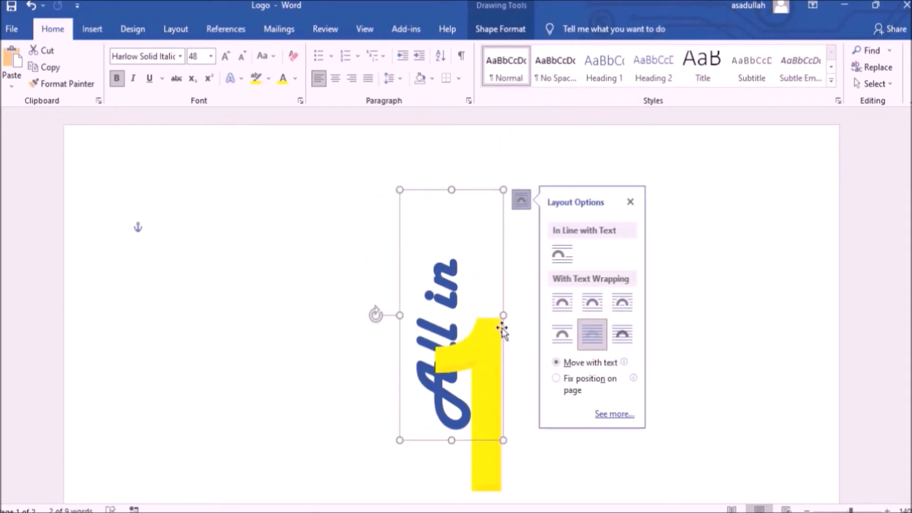
pyautogui.moveTo(502, 331); pyautogui.dragTo(492, 384)
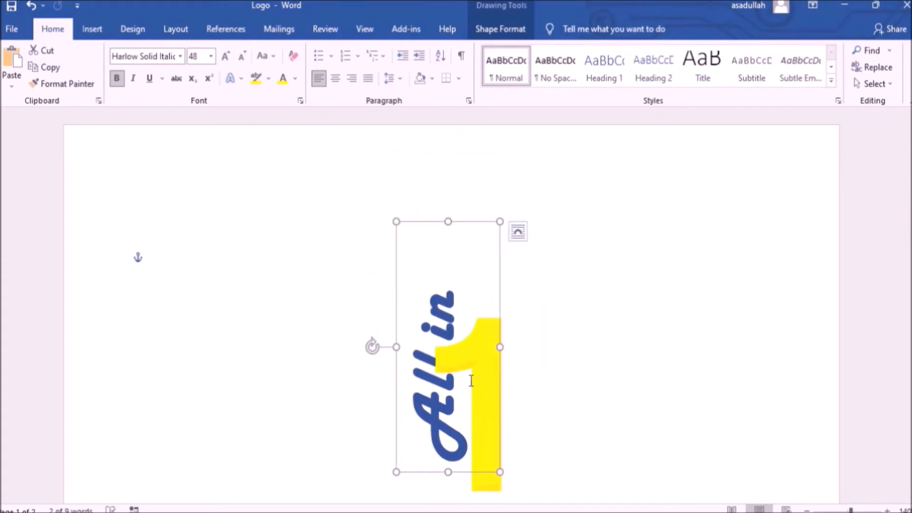
pyautogui.click(472, 381)
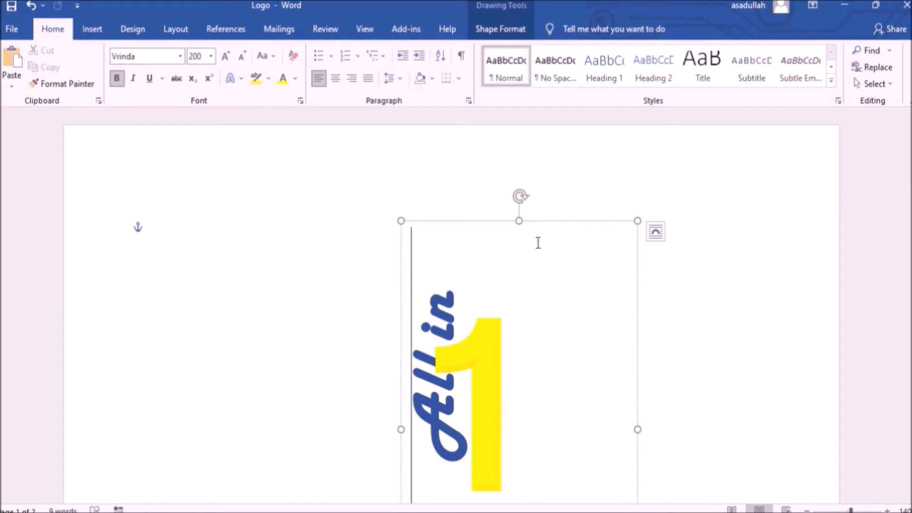
pyautogui.moveTo(541, 223); pyautogui.dragTo(533, 140)
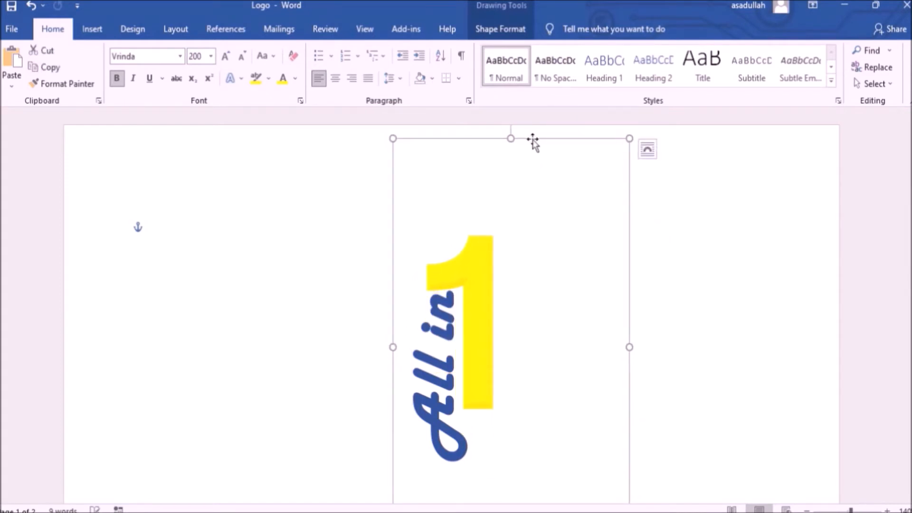
# Step: Apply the Perspective: Left 3-D rotation text effect to the "1"
pyautogui.click(514, 282)
pyautogui.tripleClick(508, 281)
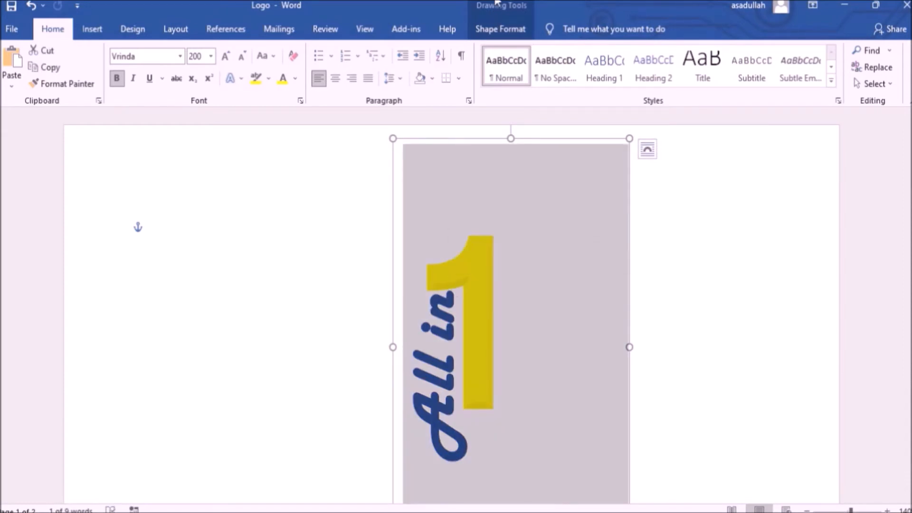
pyautogui.click(495, 37)
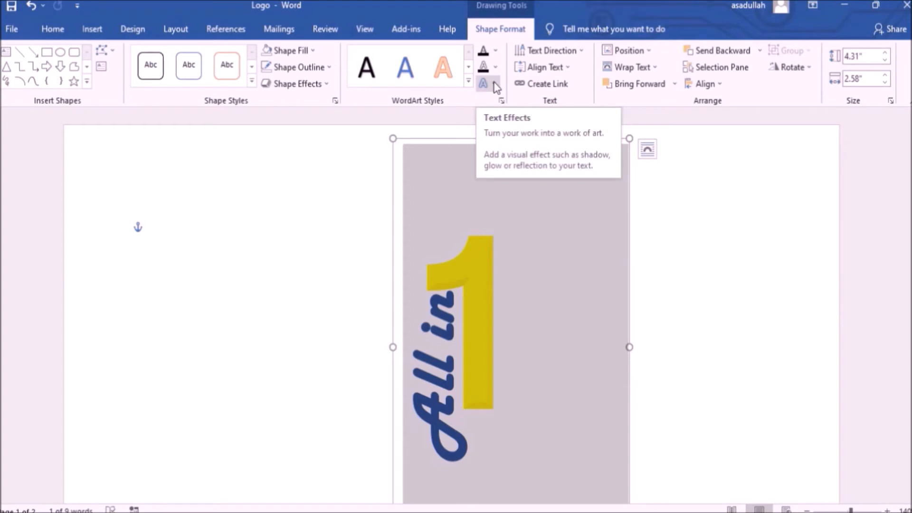
pyautogui.click(495, 86)
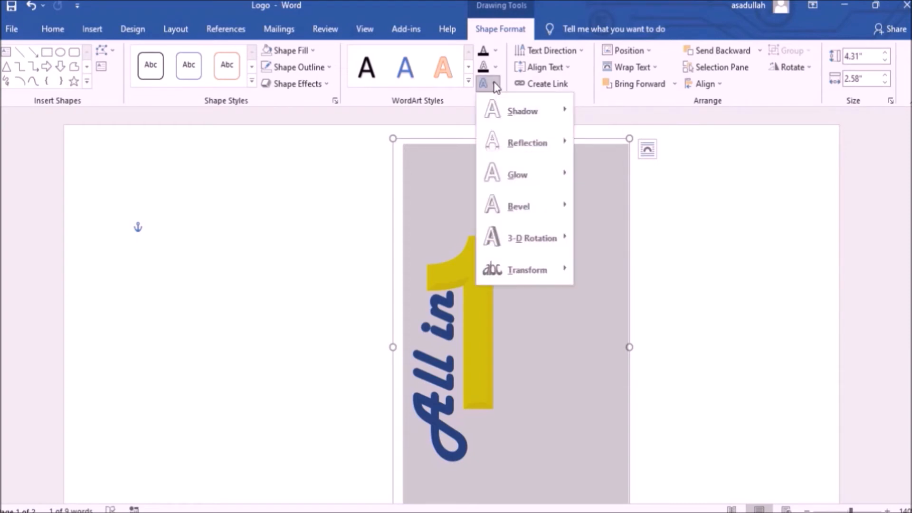
pyautogui.moveTo(514, 235)
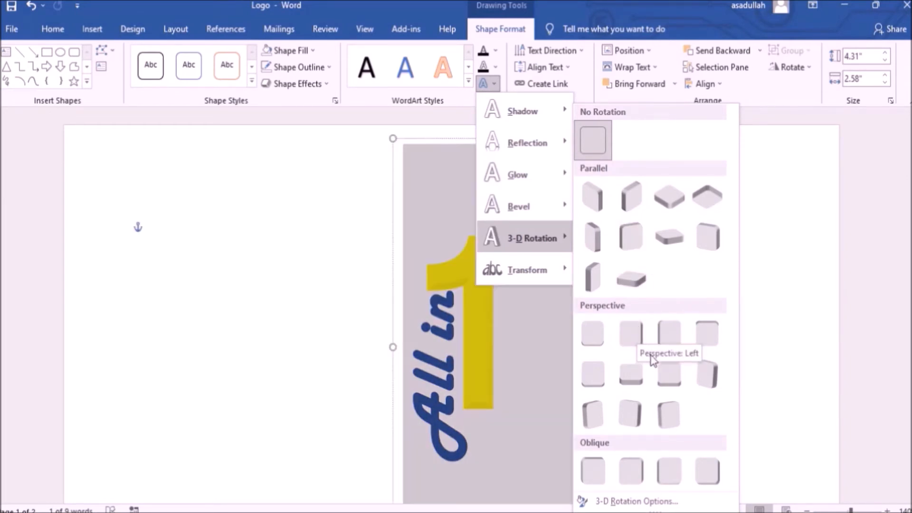
pyautogui.click(630, 331)
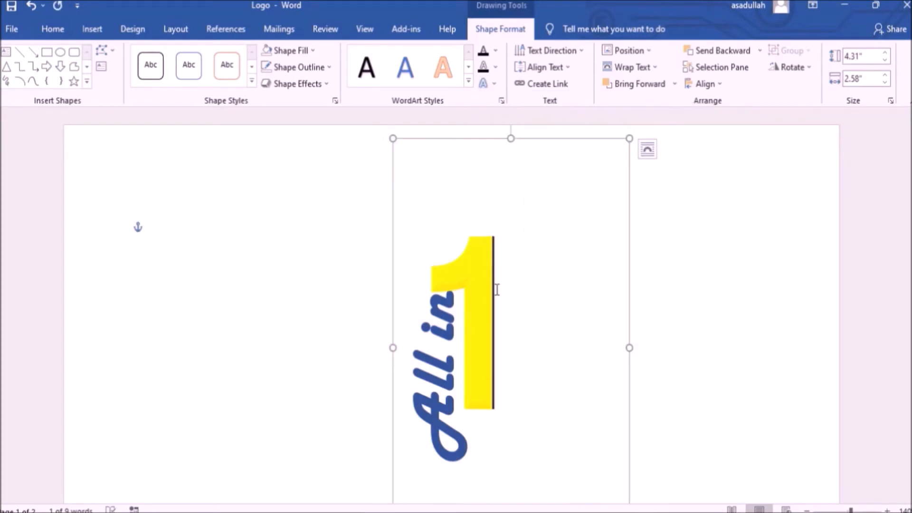
# Step: Apply the WordArt style "Fill: Gray, Accent color 3; Sharp Bevel" to the "1" and deselect its text box
pyautogui.hotkey('ctrl', 'a')
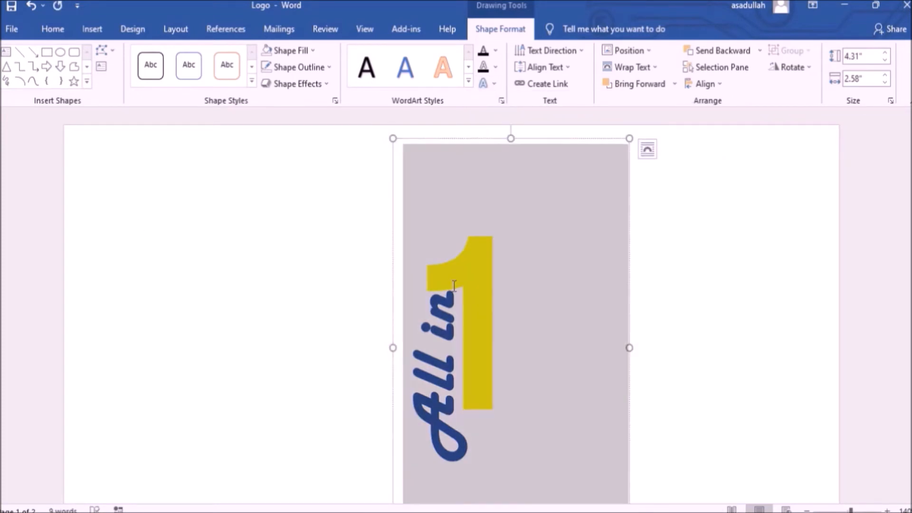
pyautogui.click(467, 71)
pyautogui.click(467, 71)
pyautogui.click(467, 68)
pyautogui.click(467, 69)
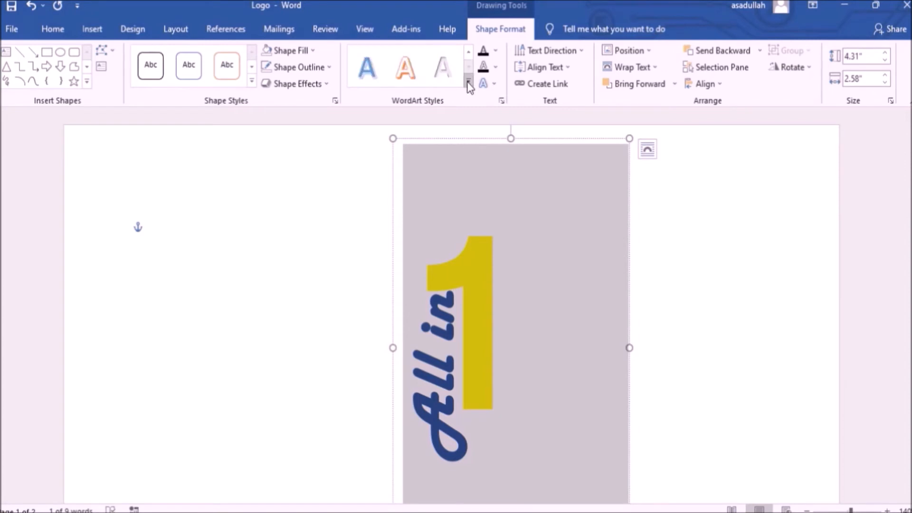
pyautogui.click(468, 82)
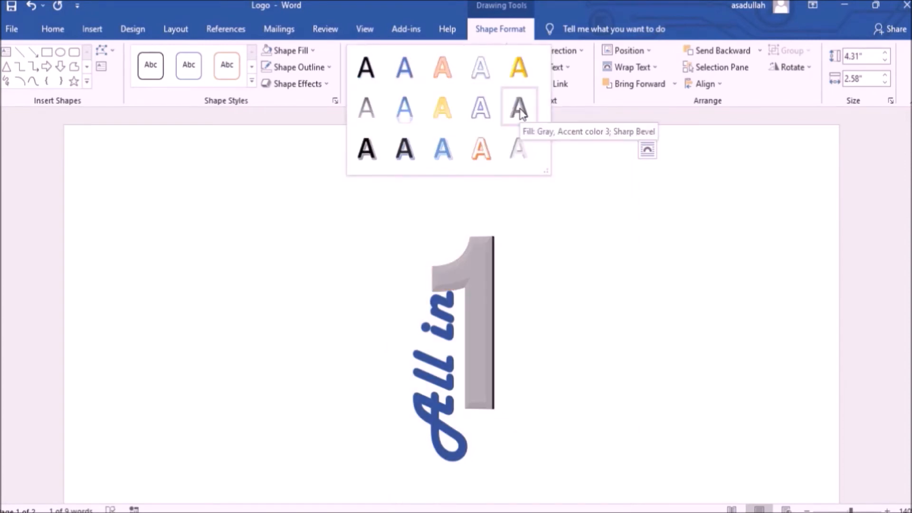
pyautogui.click(519, 108)
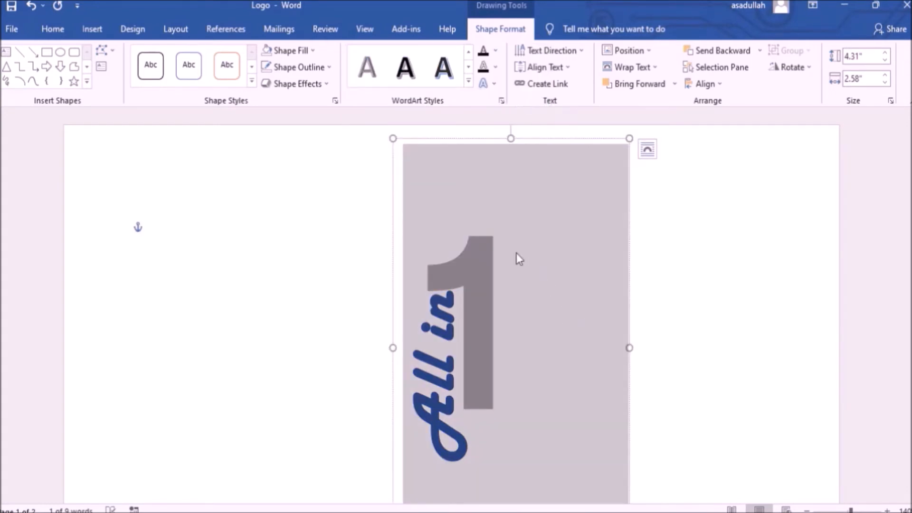
pyautogui.click(656, 274)
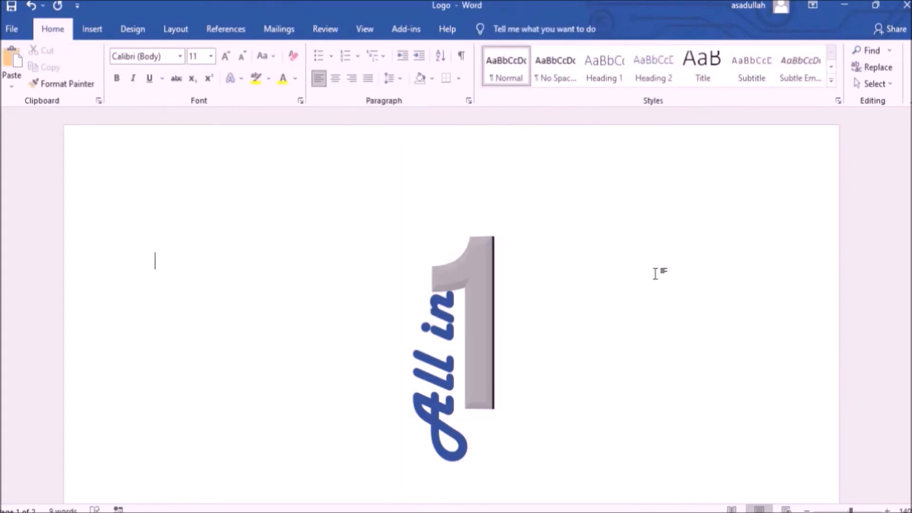
# Step: Move the "1" text box to the right, clear of the vertical "All in" text, keeping the "1" selected
pyautogui.click(505, 283)
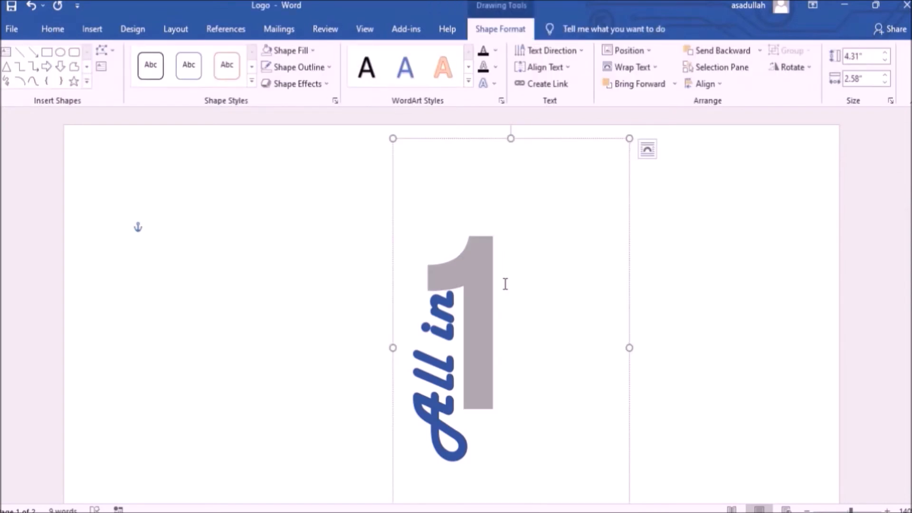
pyautogui.moveTo(505, 283); pyautogui.dragTo(454, 290)
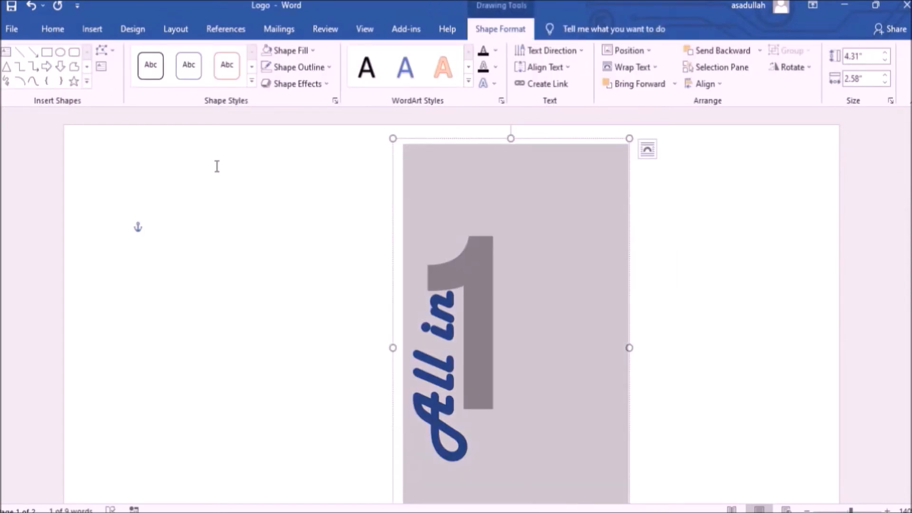
pyautogui.click(509, 223)
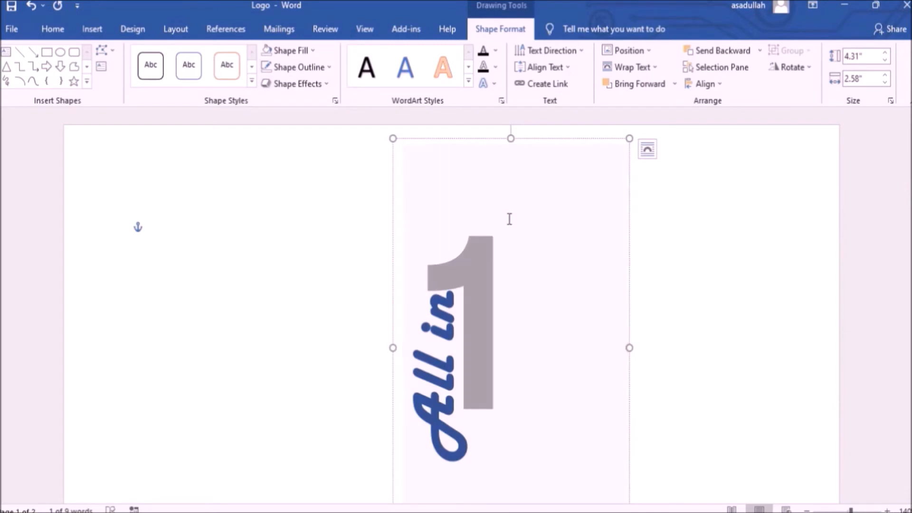
pyautogui.moveTo(555, 140); pyautogui.dragTo(674, 139)
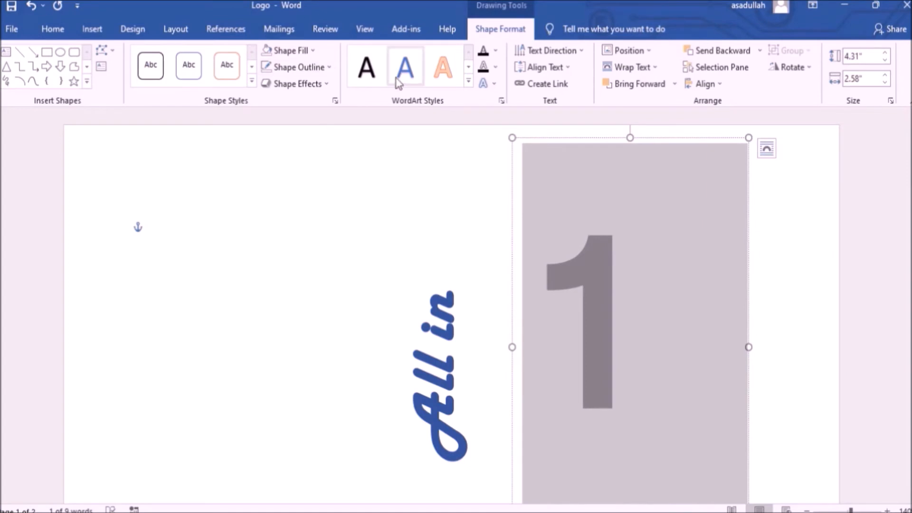
# Step: Change the font color of the "1" to yellow and deselect its text box
pyautogui.click(46, 31)
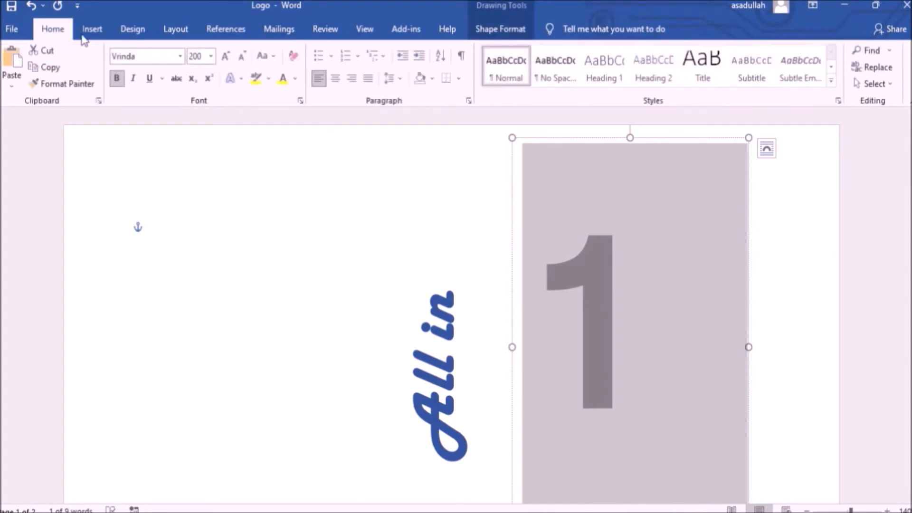
pyautogui.click(283, 79)
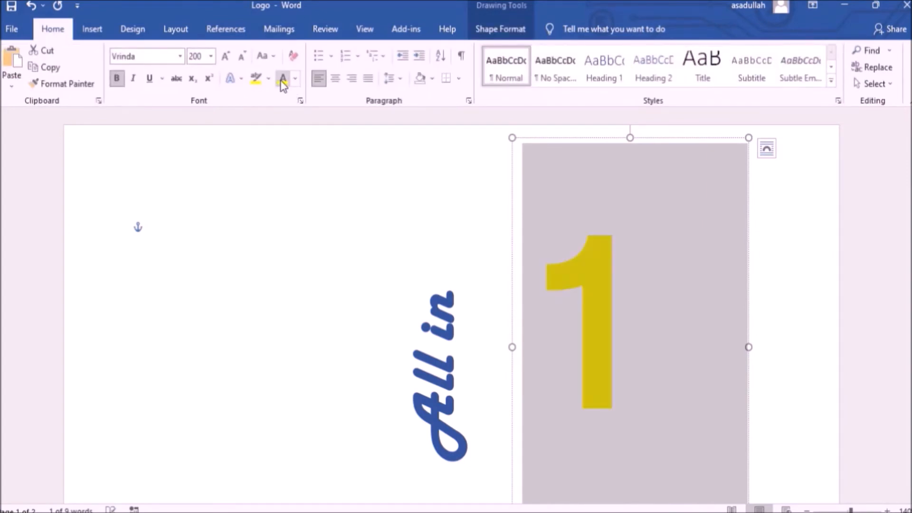
pyautogui.click(514, 256)
pyautogui.click(704, 291)
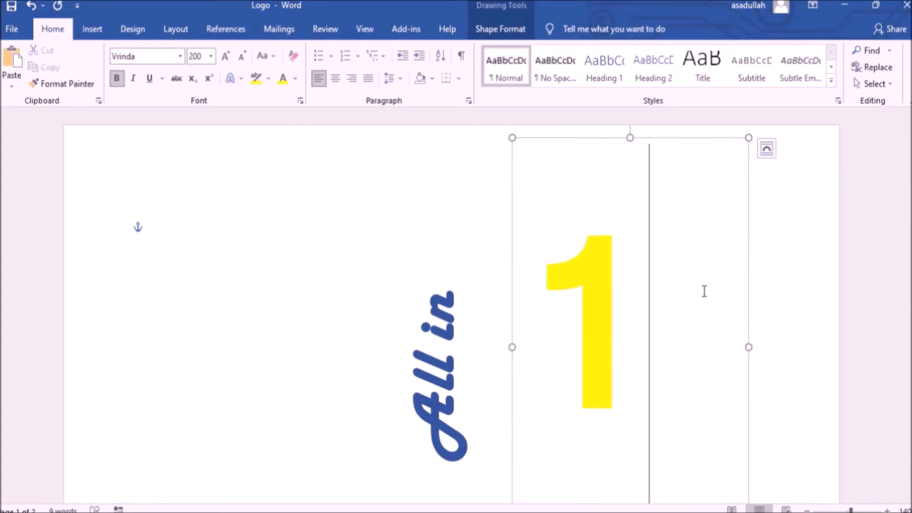
pyautogui.click(788, 270)
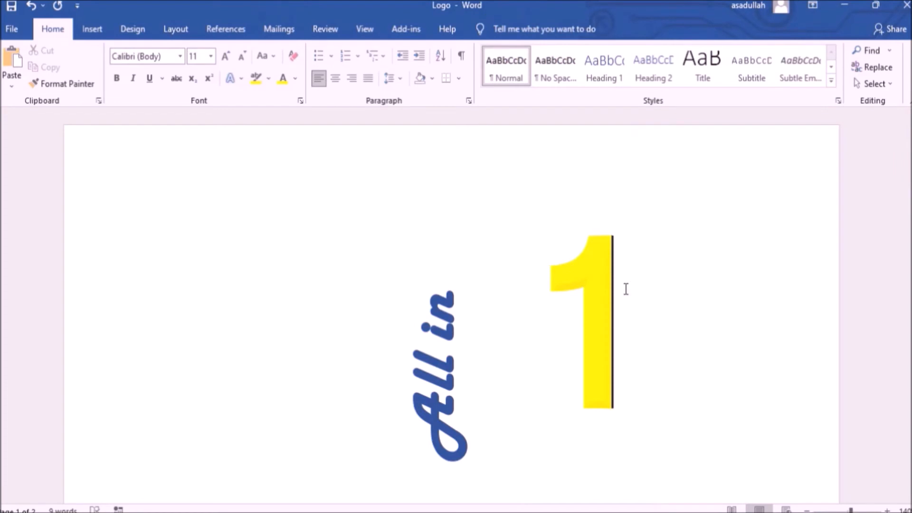
pyautogui.click(591, 295)
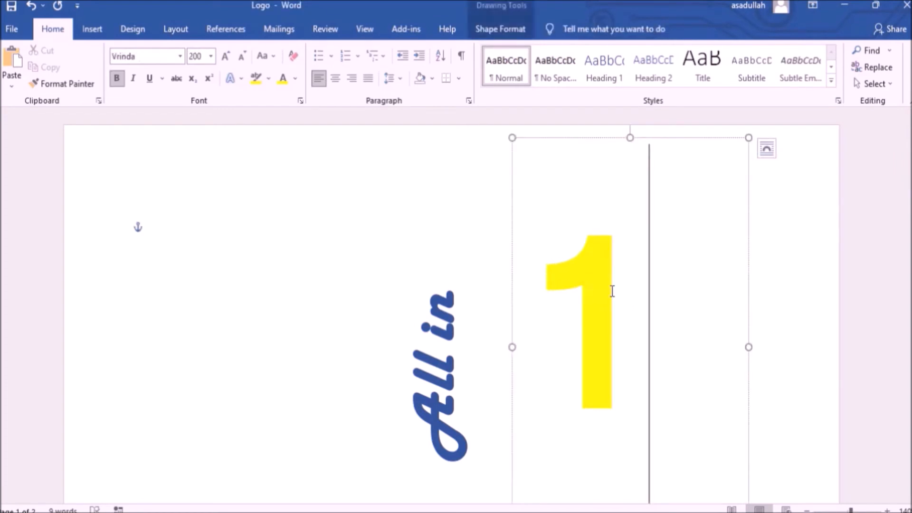
pyautogui.click(616, 290)
pyautogui.doubleClick(567, 290)
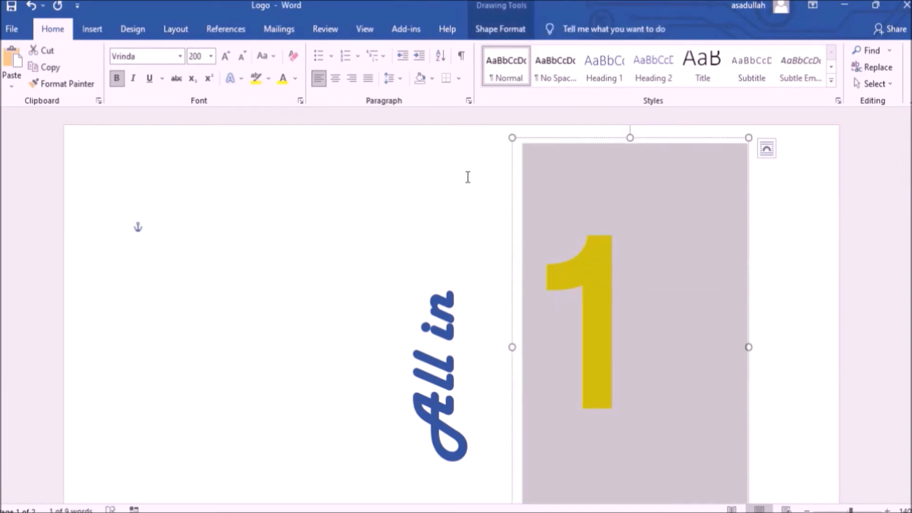
pyautogui.click(517, 30)
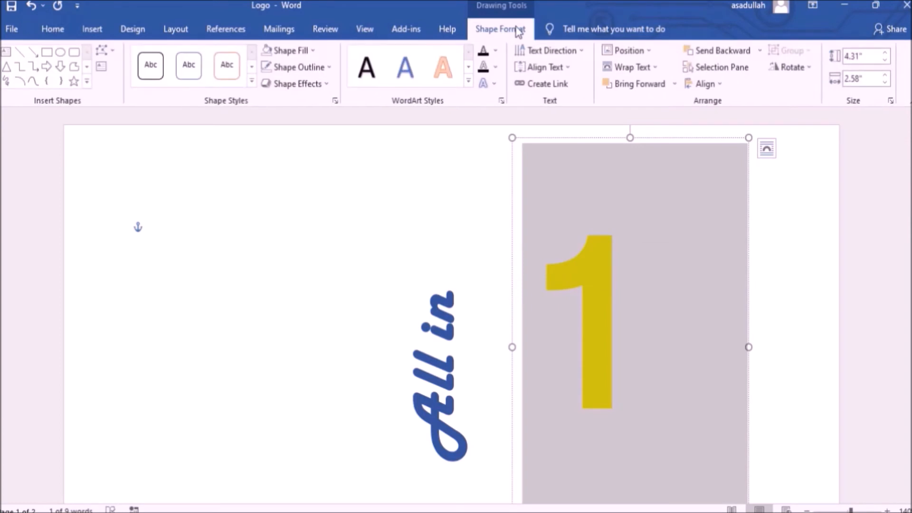
pyautogui.click(495, 84)
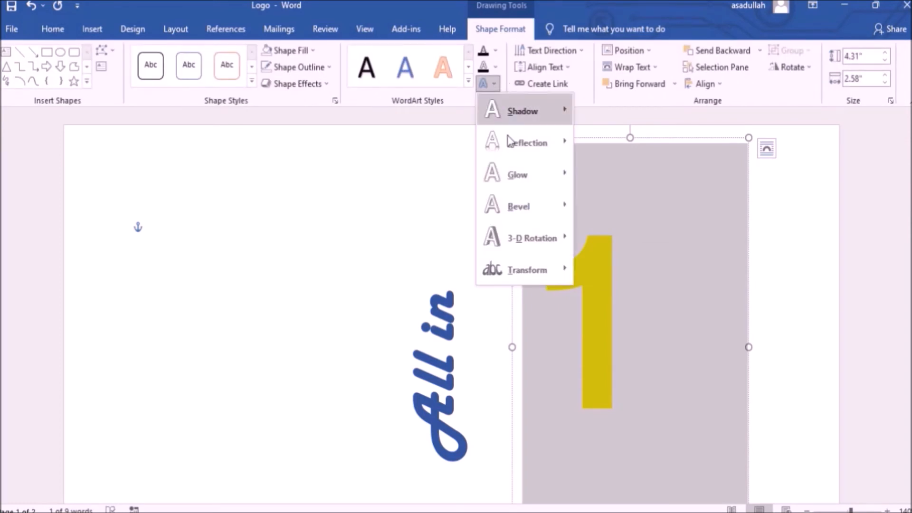
pyautogui.moveTo(546, 237)
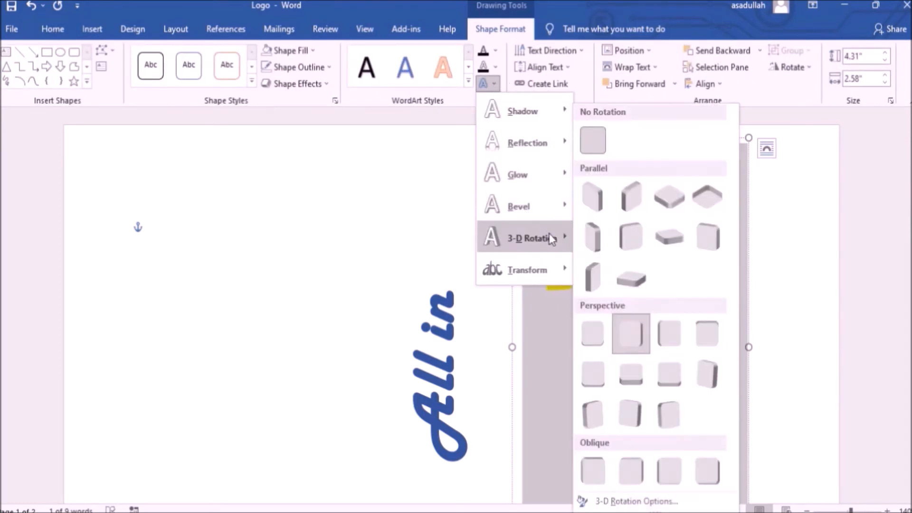
pyautogui.moveTo(485, 284)
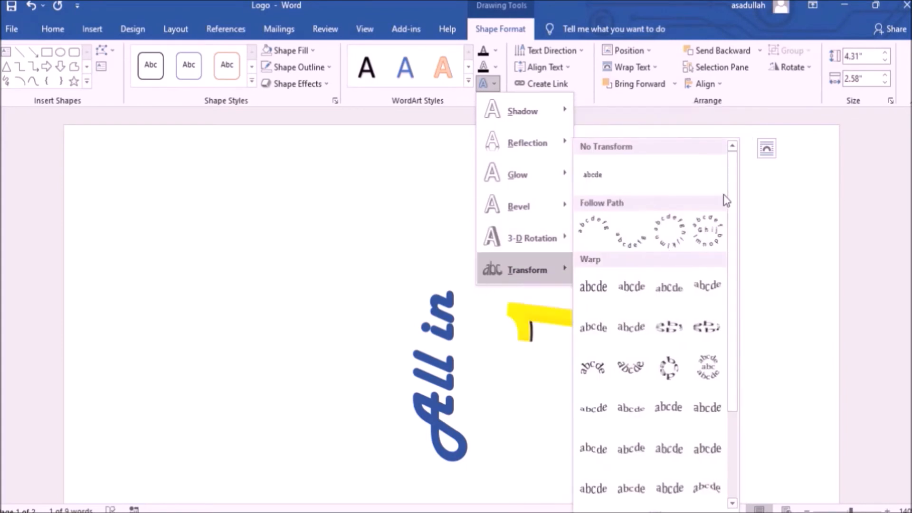
pyautogui.click(781, 218)
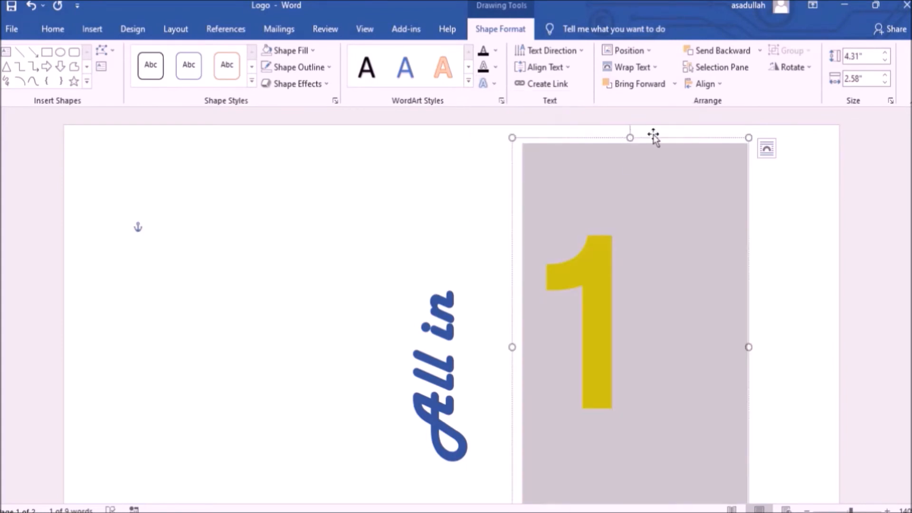
# Step: Apply the Off Axis 1: Left 3-D rotation text effect to the "1" and place its box against the right side of "All in"
pyautogui.moveTo(582, 142); pyautogui.dragTo(299, 147)
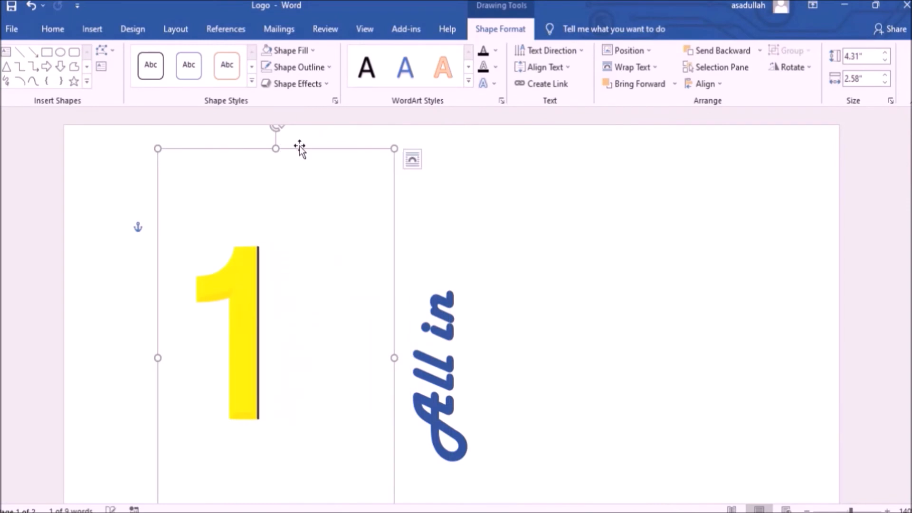
pyautogui.moveTo(292, 296); pyautogui.dragTo(214, 291)
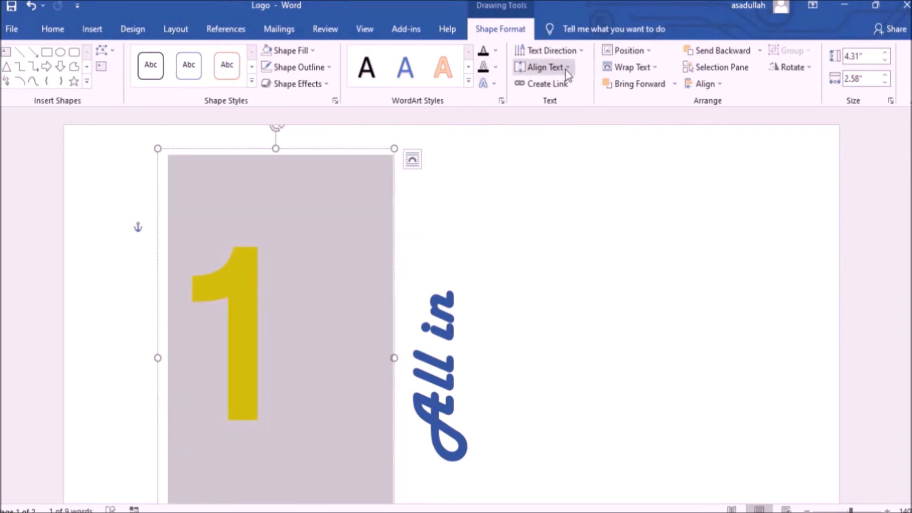
pyautogui.click(494, 85)
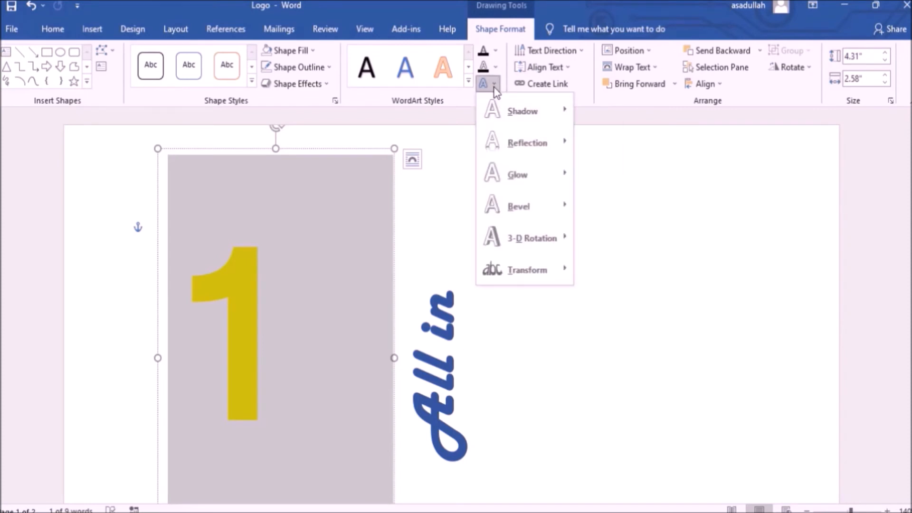
pyautogui.moveTo(526, 233)
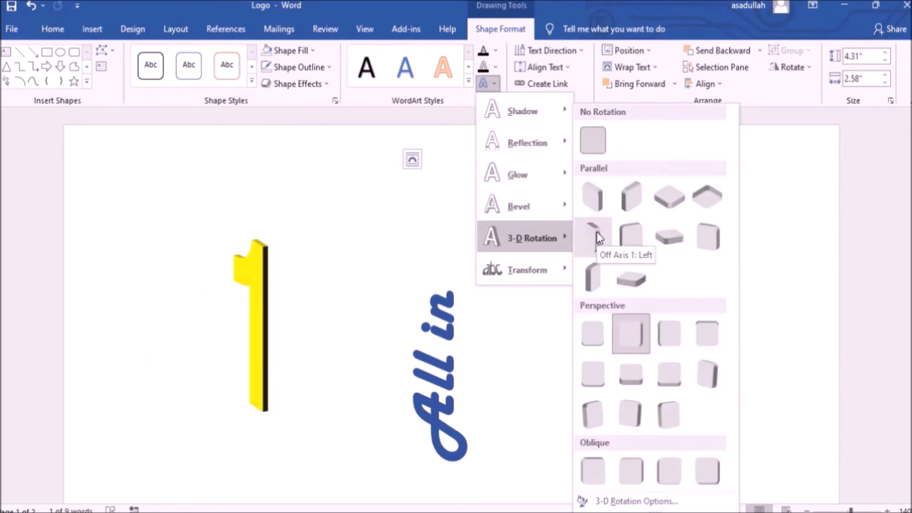
pyautogui.click(596, 232)
pyautogui.moveTo(322, 152); pyautogui.dragTo(536, 156)
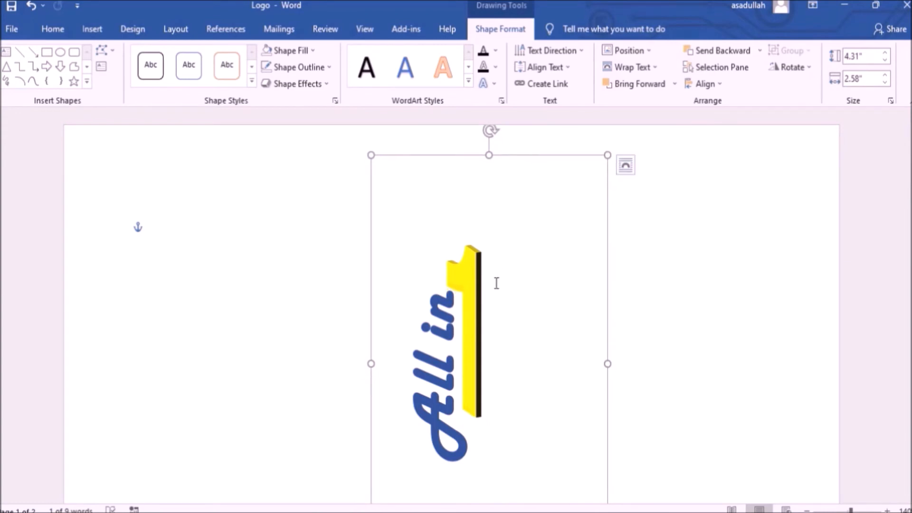
# Step: Increase the font size of the "1" to 220 and move its box up so its flag sits above "All in"
pyautogui.click(497, 283)
pyautogui.doubleClick(438, 294)
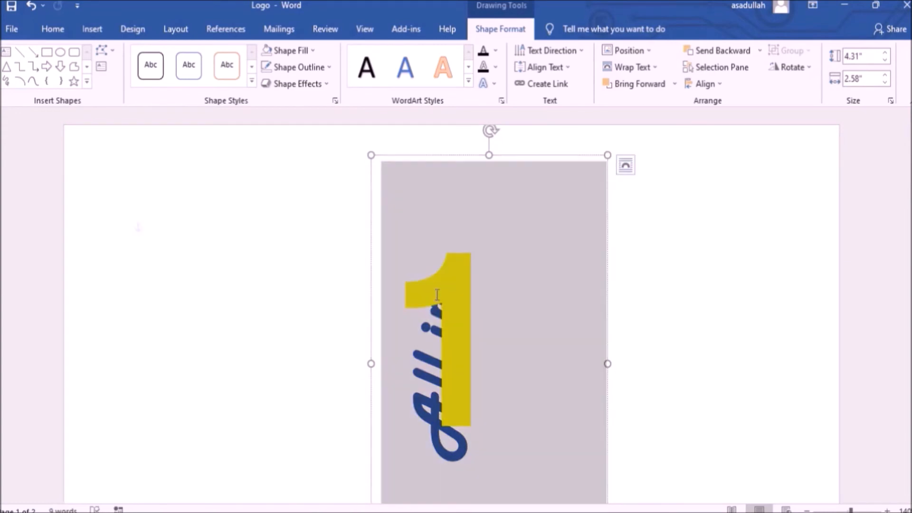
pyautogui.click(52, 29)
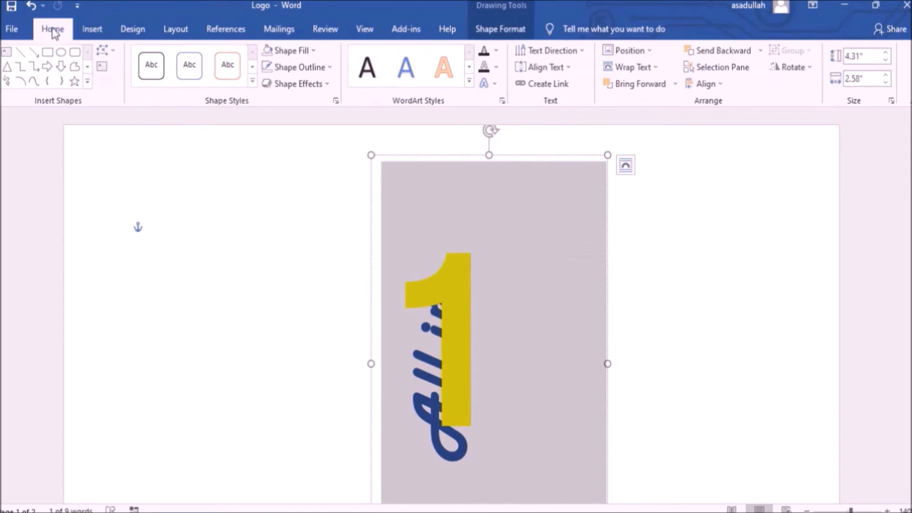
pyautogui.click(226, 57)
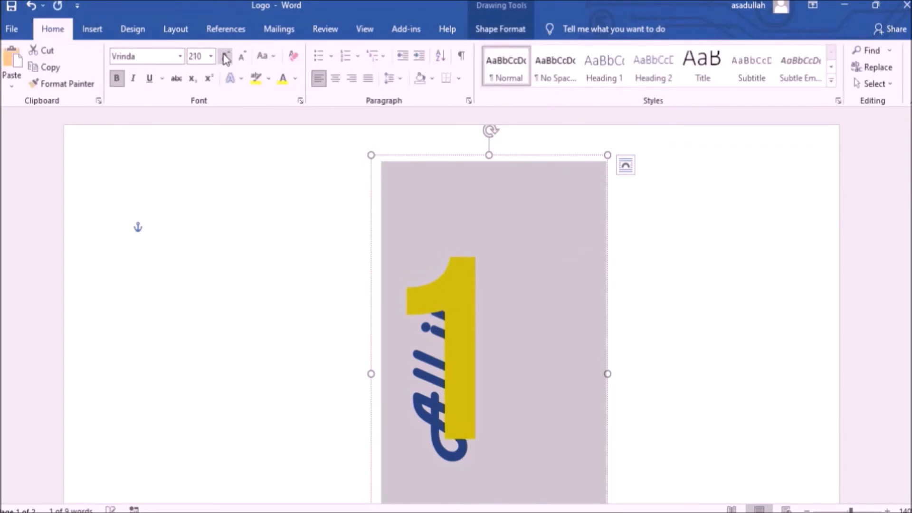
pyautogui.click(226, 57)
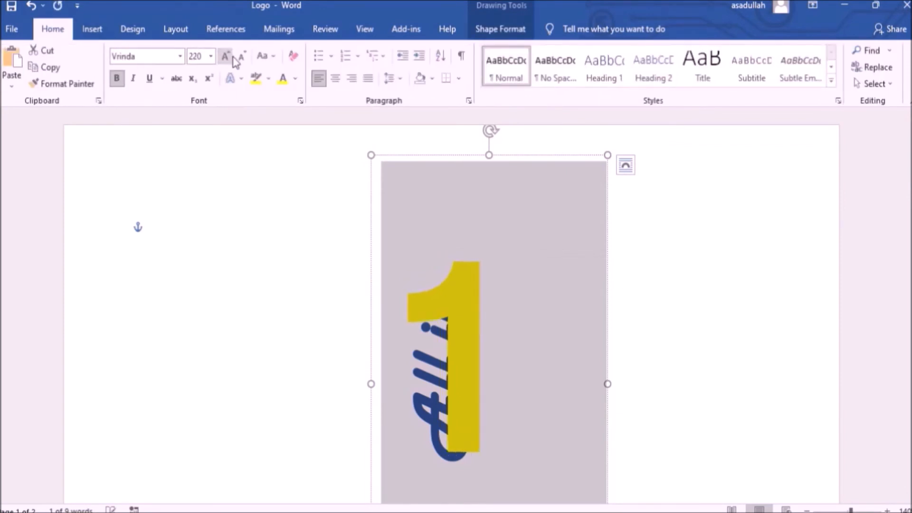
pyautogui.click(628, 196)
pyautogui.click(476, 308)
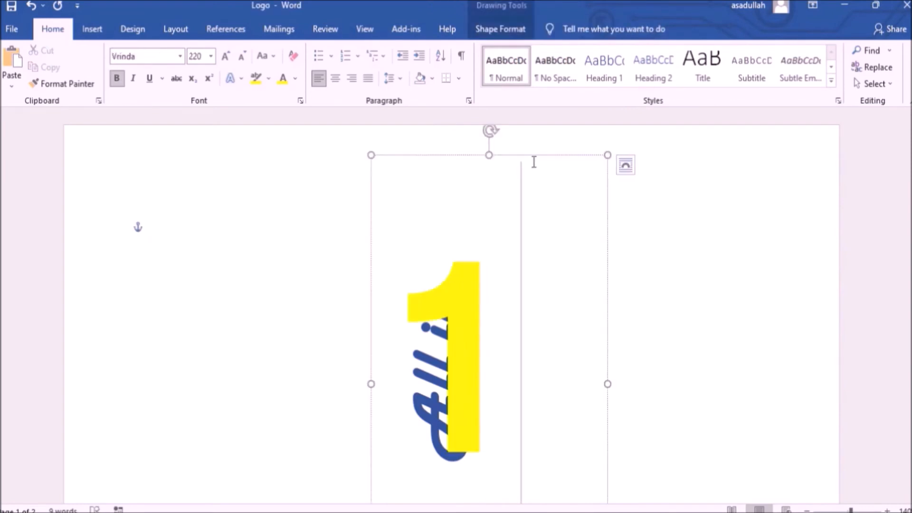
pyautogui.moveTo(533, 156); pyautogui.dragTo(529, 134)
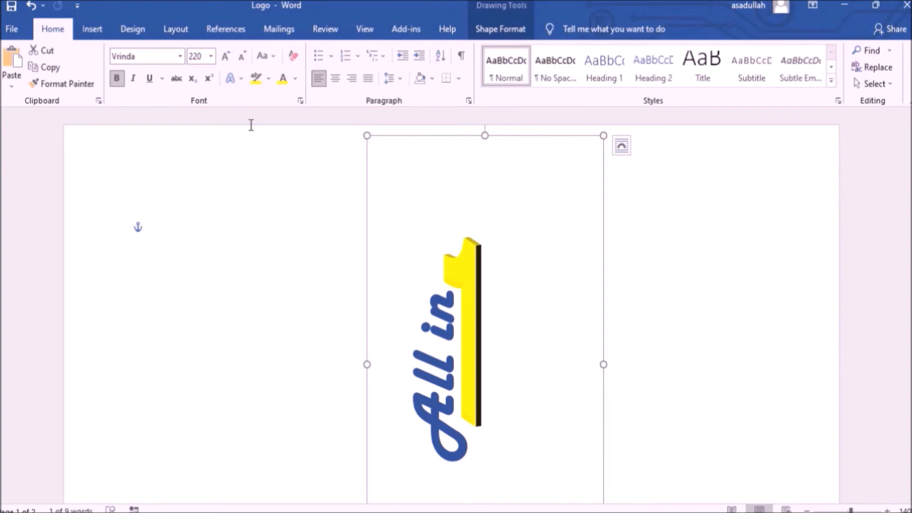
# Step: Enlarge the "1" to font size 240, shift its box slightly up beside "All in", and deselect it
pyautogui.click(225, 57)
pyautogui.click(225, 57)
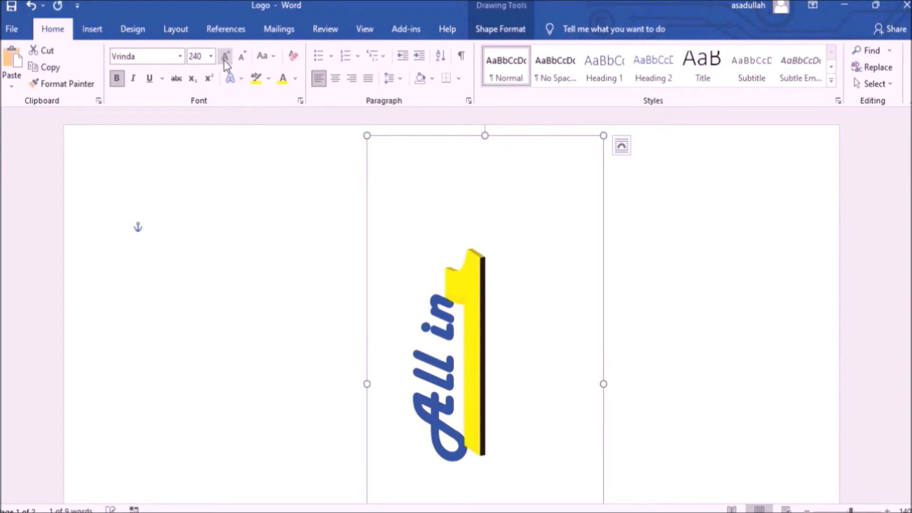
pyautogui.moveTo(518, 129); pyautogui.dragTo(517, 125)
pyautogui.click(698, 267)
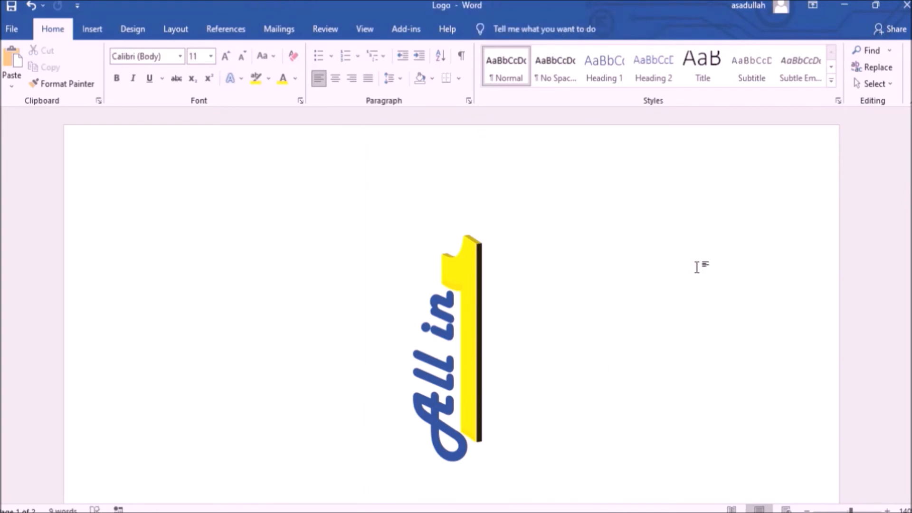
# Step: Move the "1" text box to the left, clear of the "All in" text box, so "All in" can be selected
pyautogui.click(416, 352)
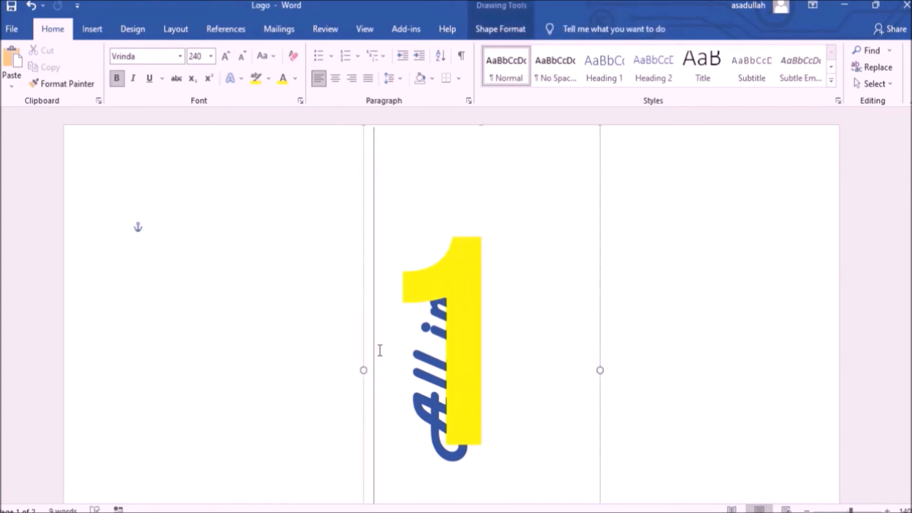
pyautogui.click(363, 350)
pyautogui.click(432, 367)
pyautogui.click(372, 358)
pyautogui.click(434, 346)
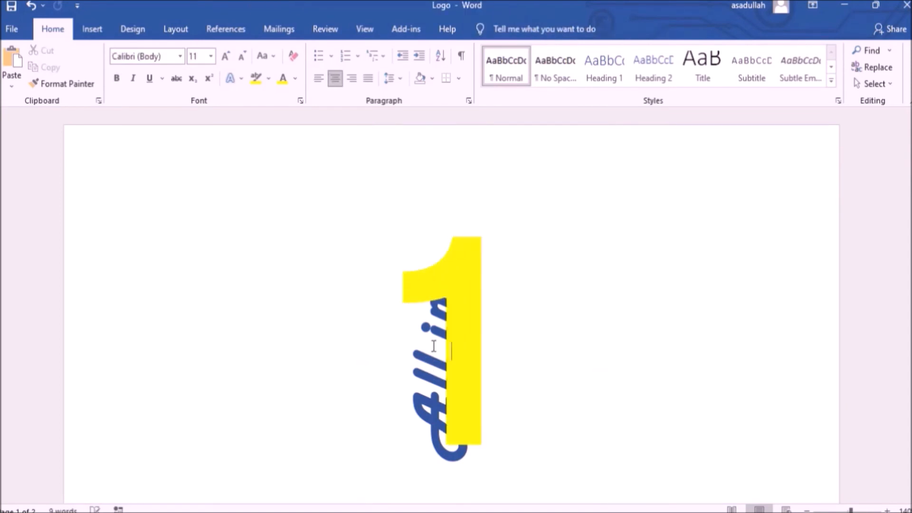
pyautogui.click(491, 312)
pyautogui.click(373, 278)
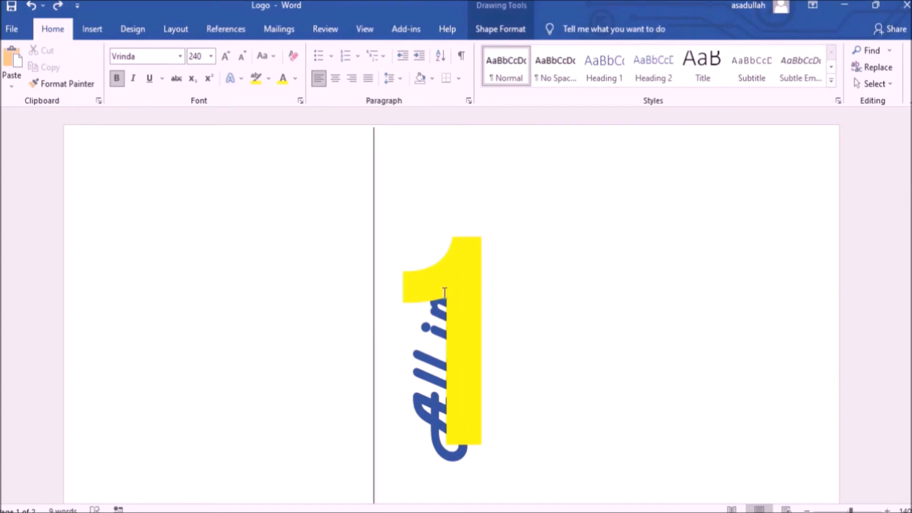
pyautogui.click(300, 275)
pyautogui.moveTo(300, 274); pyautogui.dragTo(161, 279)
# Step: Apply the second Perspective preset of the 3-D Rotation text effects to the "All in" text and deselect its box
pyautogui.click(501, 341)
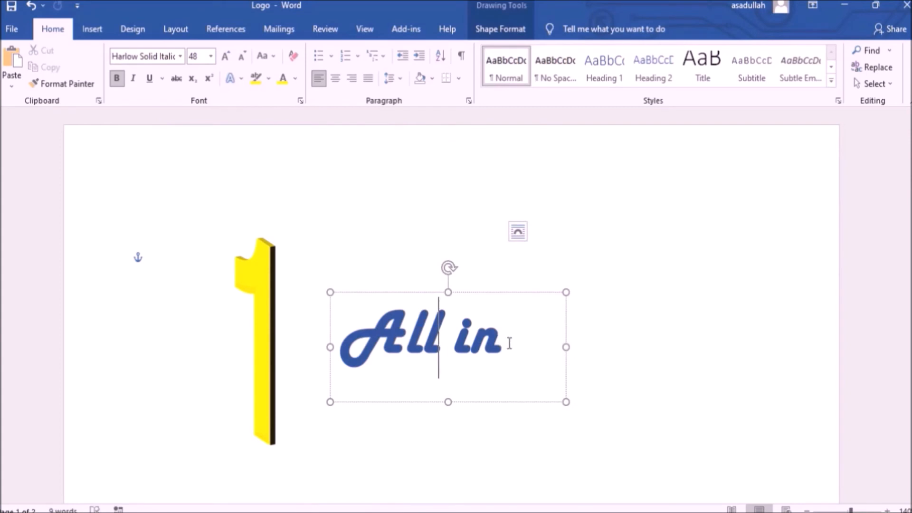
pyautogui.tripleClick(502, 340)
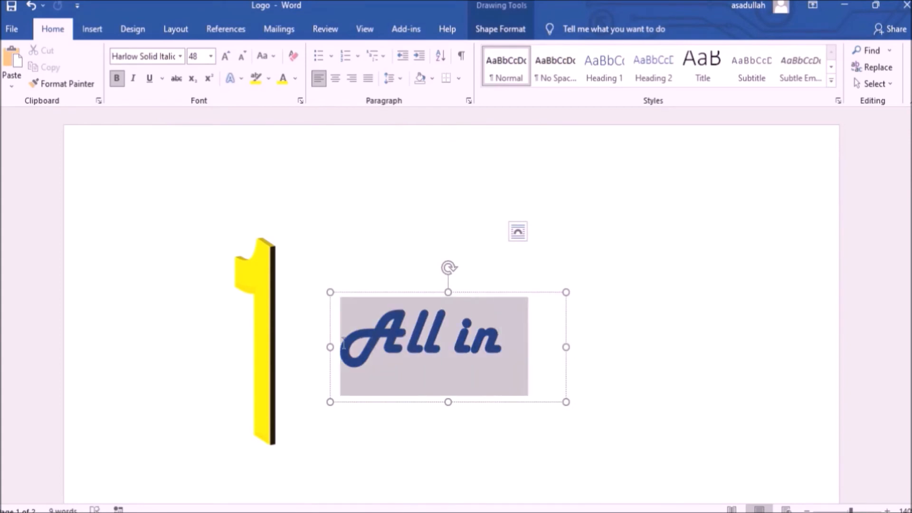
pyautogui.click(519, 32)
pyautogui.click(485, 84)
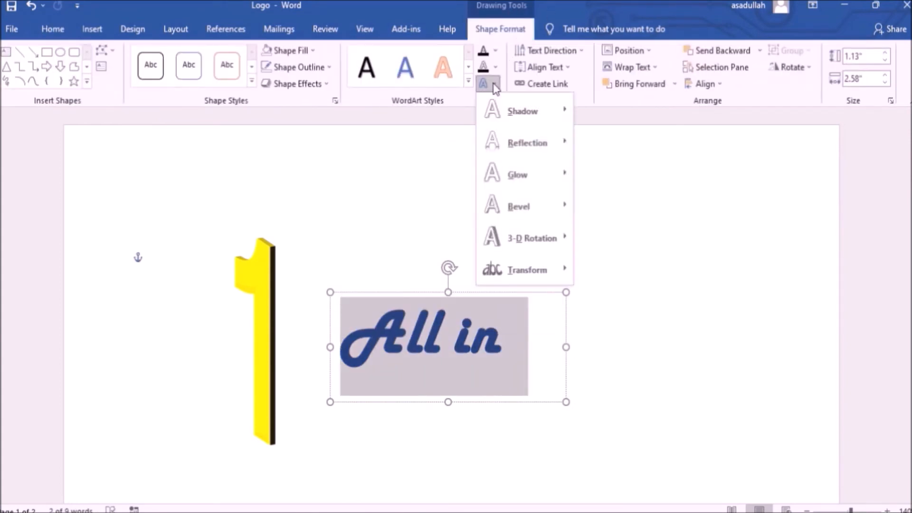
pyautogui.moveTo(535, 238)
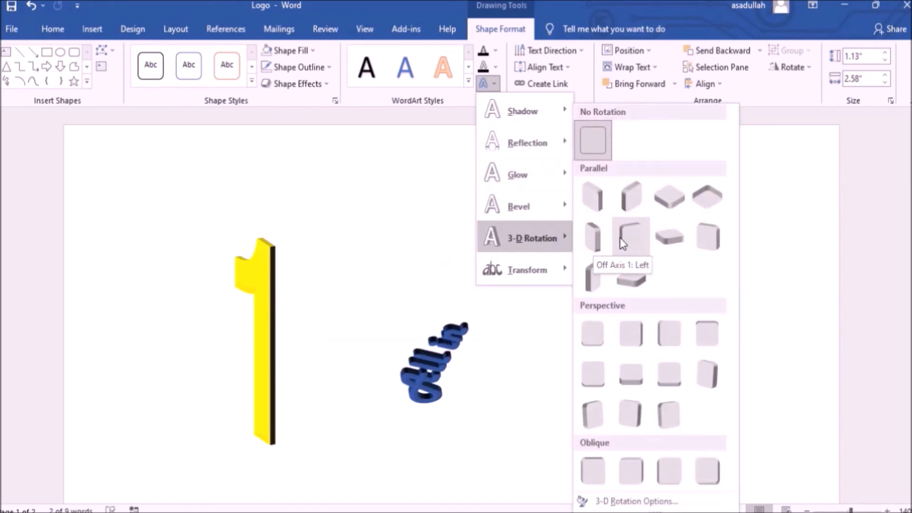
pyautogui.click(633, 331)
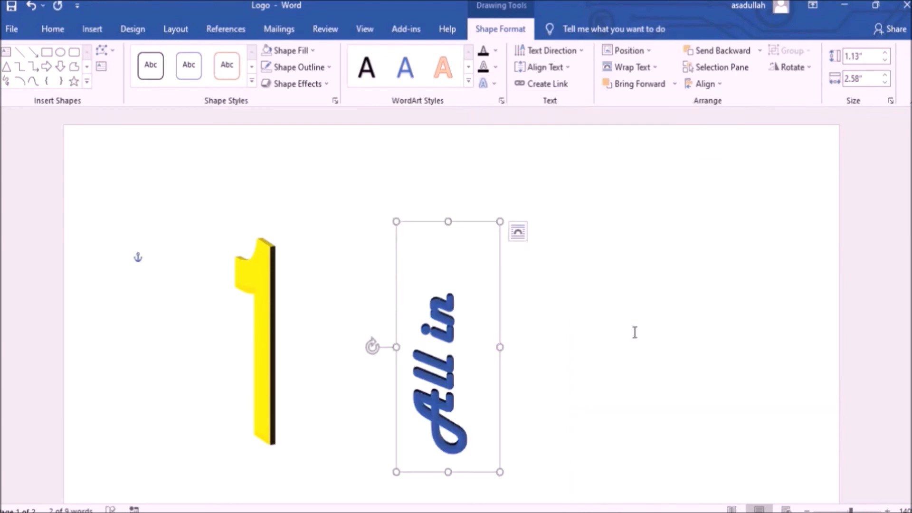
pyautogui.click(584, 324)
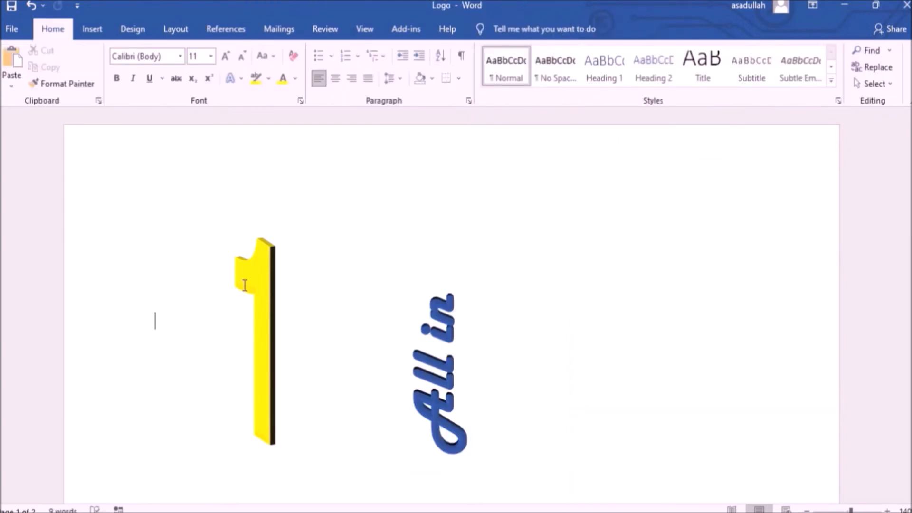
# Step: Move the "1" text box back against the right side of "All in", with its flag above the lettering, and deselect it
pyautogui.click(249, 270)
pyautogui.moveTo(392, 195); pyautogui.dragTo(607, 190)
pyautogui.click(679, 267)
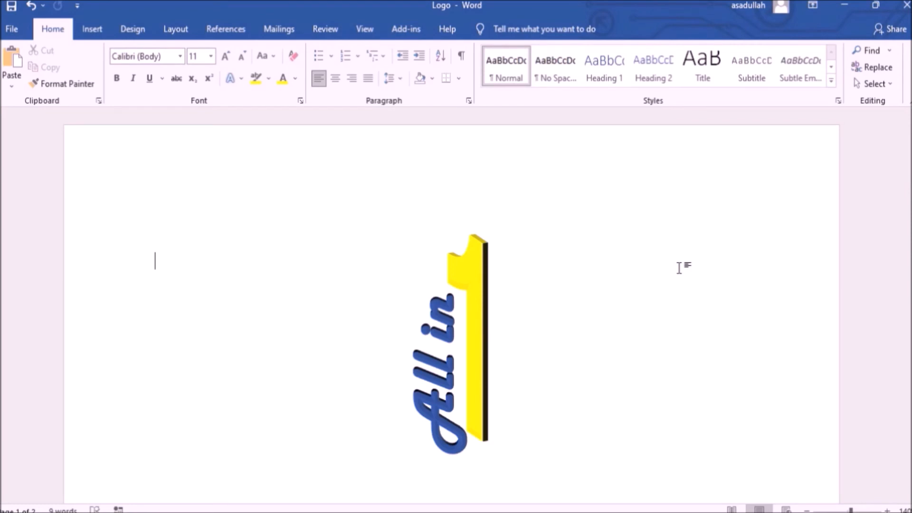
# Step: Create a new blank document and insert a screen clipping of the whole "All in 1" logo from the Logo document
pyautogui.click(9, 36)
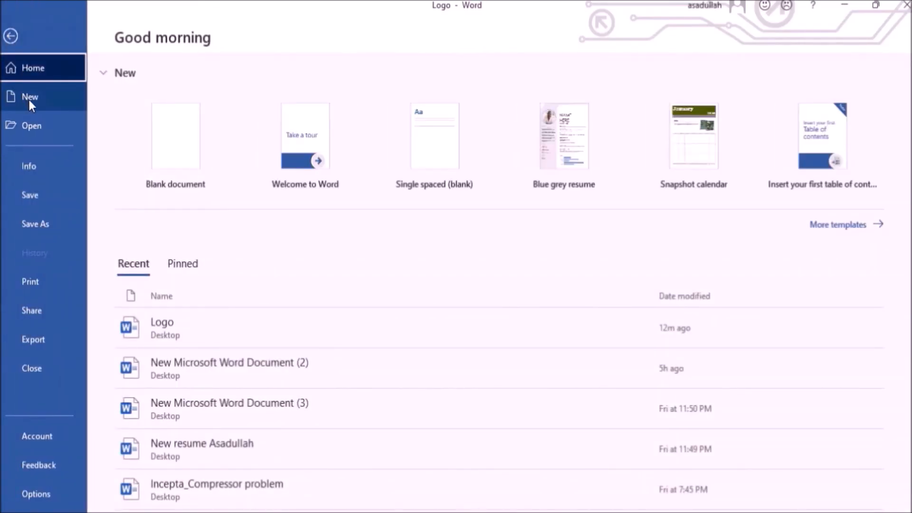
pyautogui.click(160, 135)
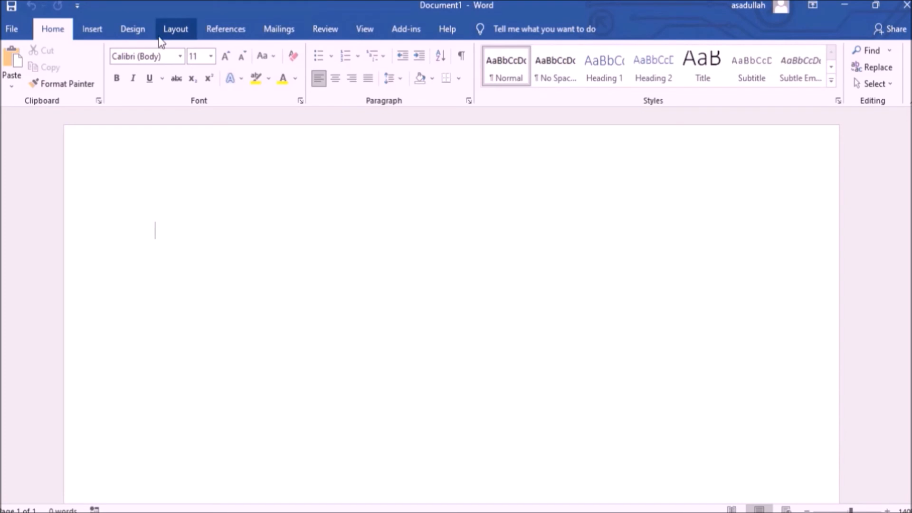
pyautogui.click(92, 31)
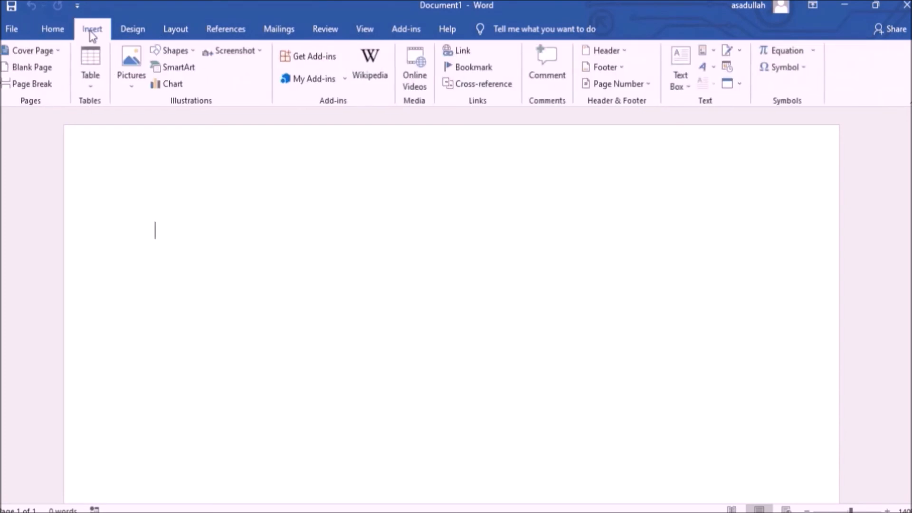
pyautogui.click(251, 56)
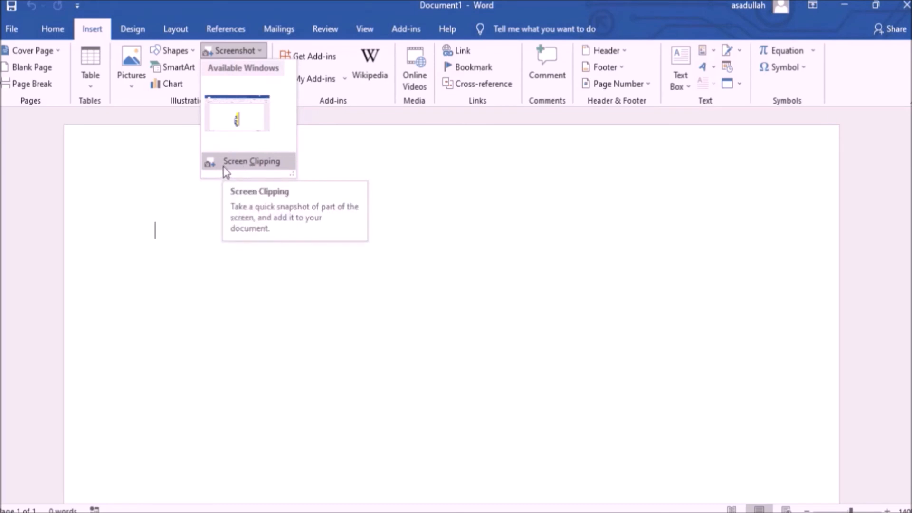
pyautogui.click(271, 164)
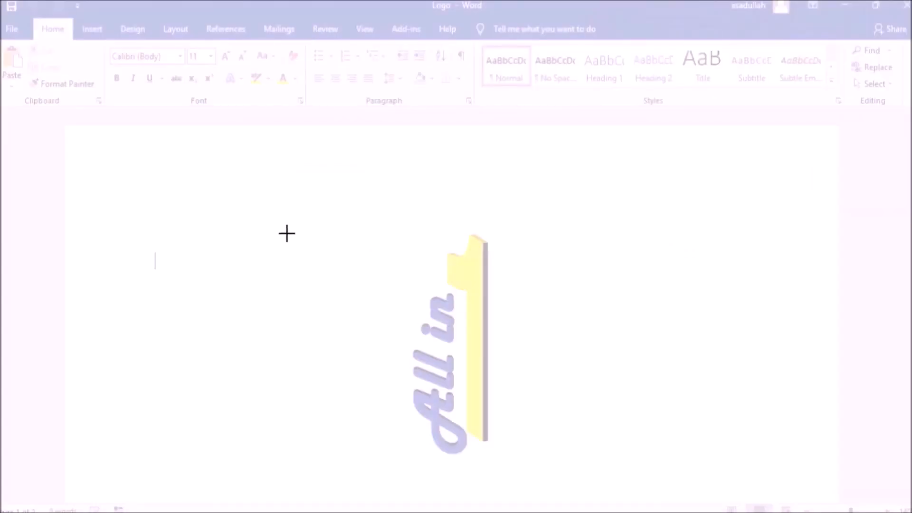
pyautogui.moveTo(277, 222); pyautogui.dragTo(671, 473)
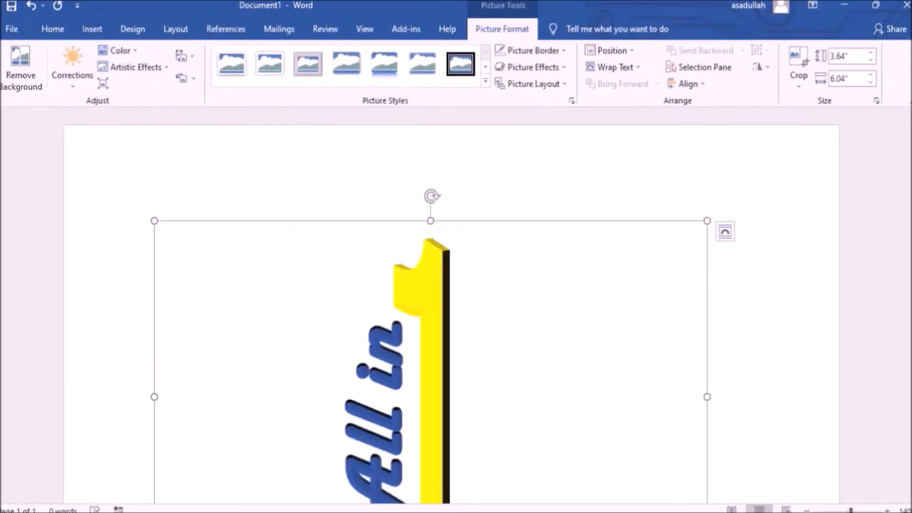
# Step: Start saving the clipped logo as a picture, choosing the Desktop as location and JPEG File Interchange Format as file type
pyautogui.scroll(-4, 489, 236)
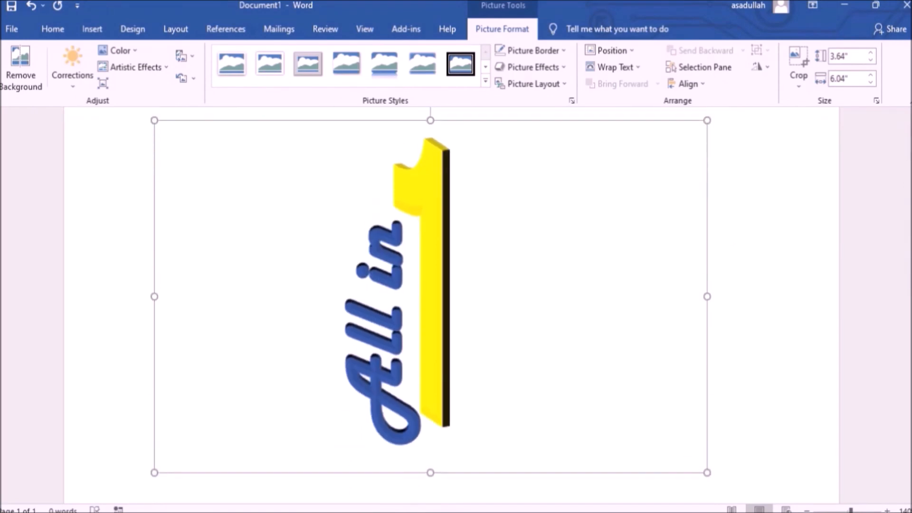
pyautogui.rightClick(489, 234)
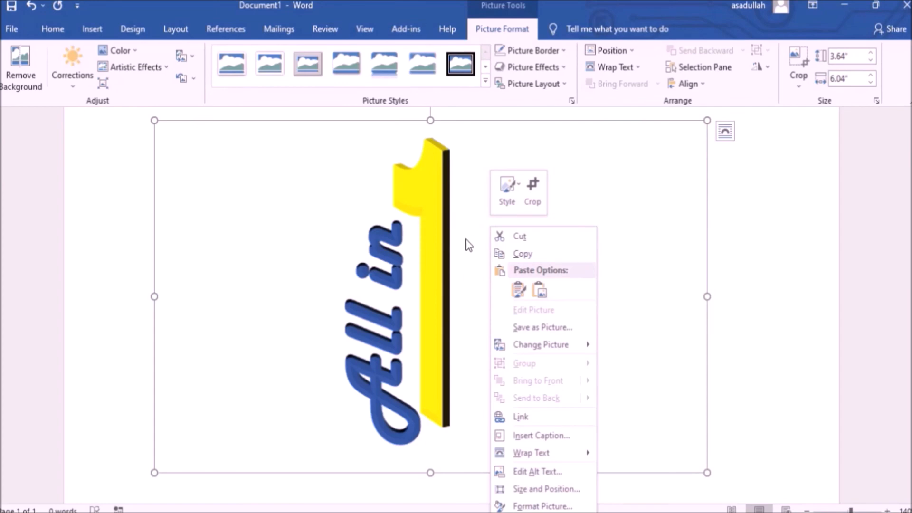
pyautogui.click(512, 327)
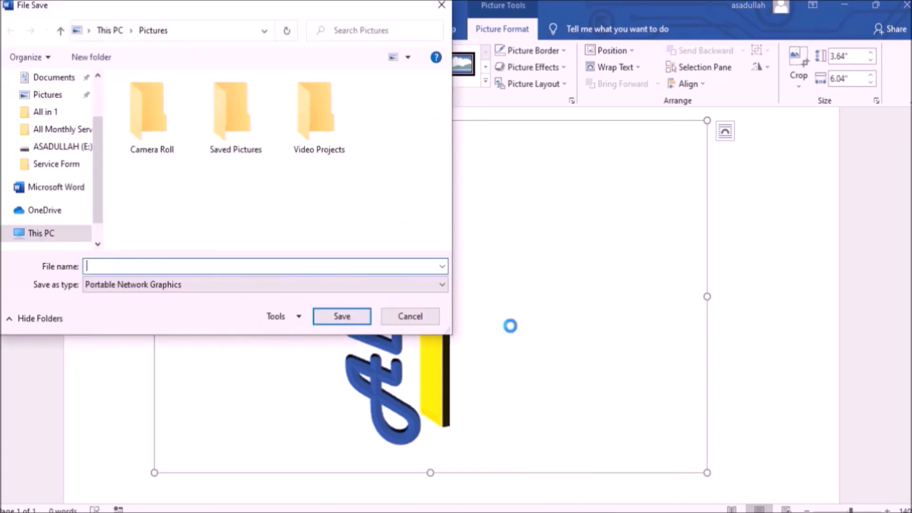
pyautogui.scroll(2, 97, 183)
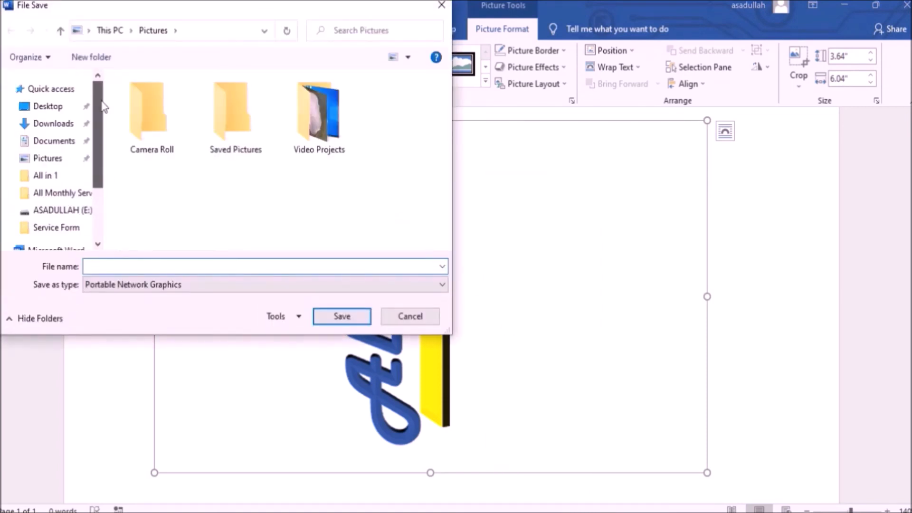
pyautogui.click(48, 107)
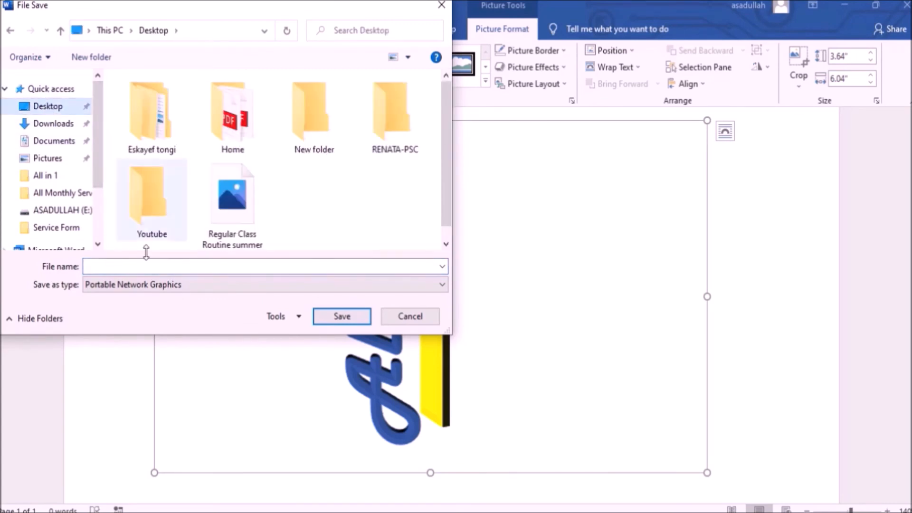
pyautogui.click(188, 283)
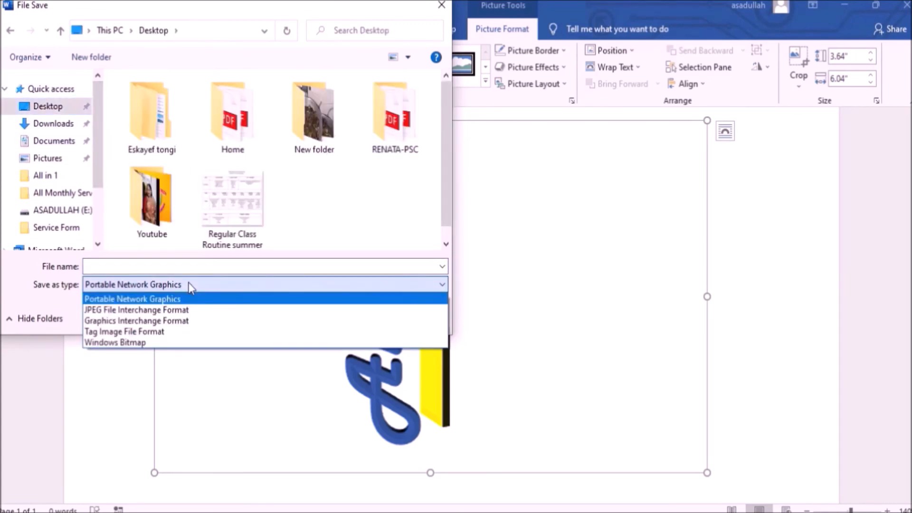
pyautogui.click(158, 313)
# Step: Name the picture file "New Youtube logo" and save it
pyautogui.click(138, 266)
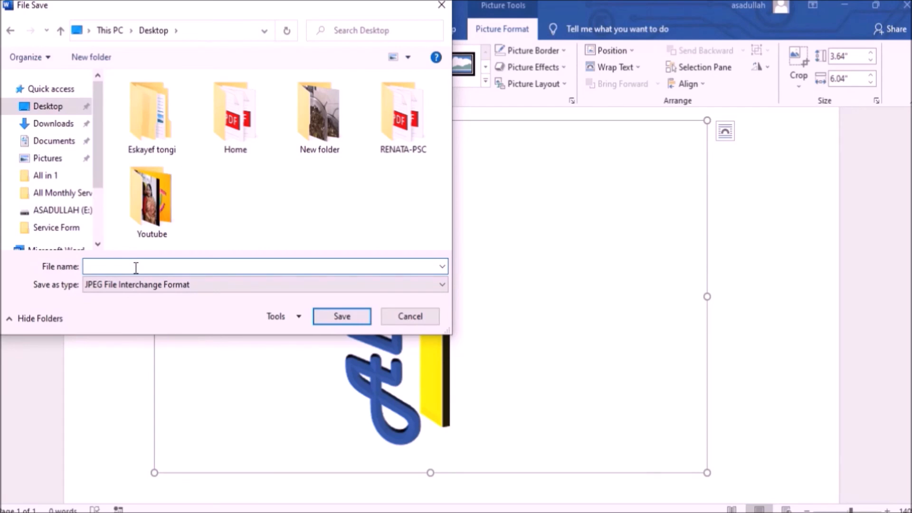
pyautogui.write('New ')
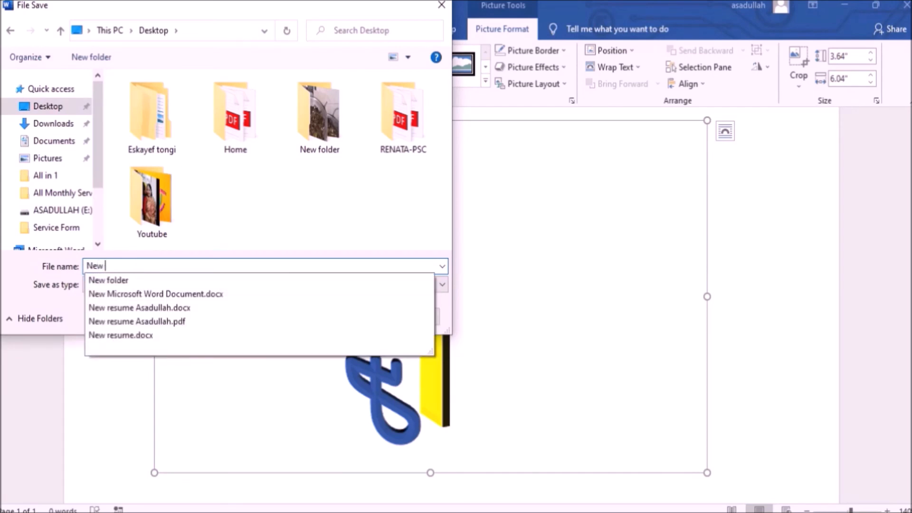
pyautogui.write('Youtu')
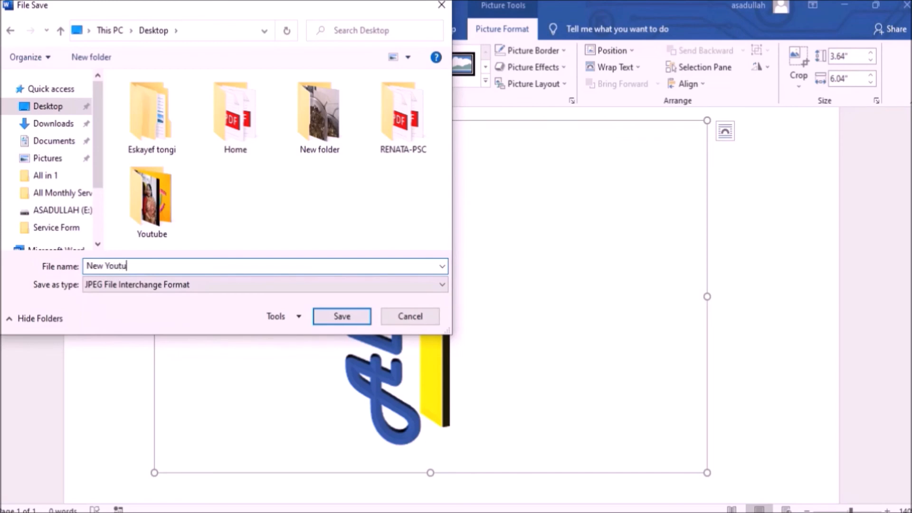
pyautogui.write('be logo')
pyautogui.click(350, 326)
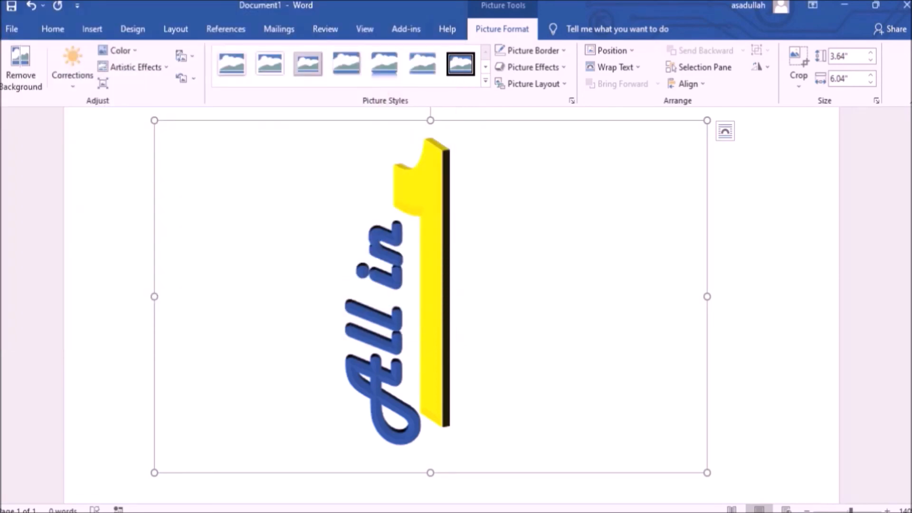
# Step: Minimize both Word documents and open the "New Youtube logo" picture from the desktop to check it
pyautogui.click(853, 6)
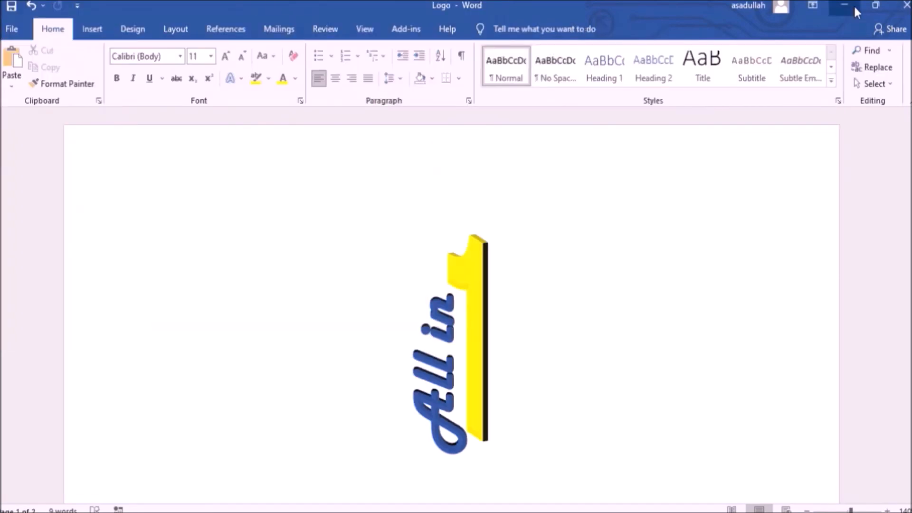
pyautogui.click(844, 6)
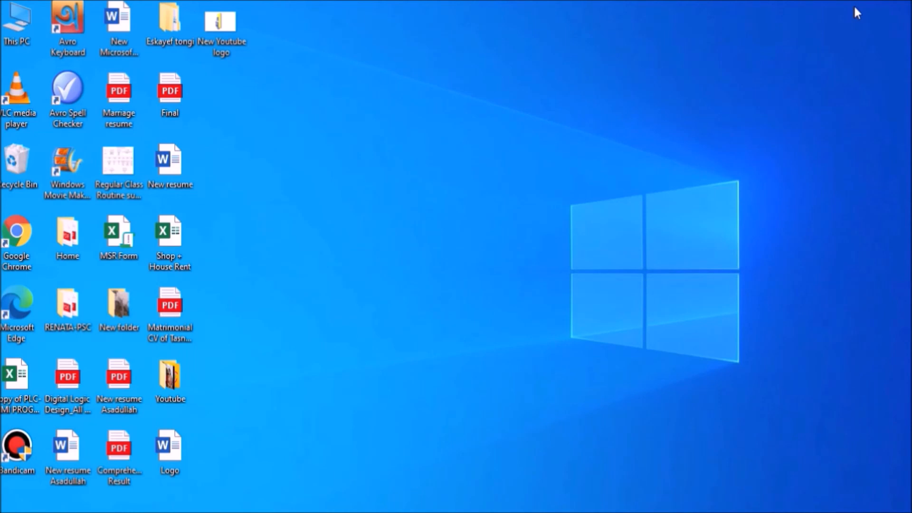
pyautogui.doubleClick(223, 32)
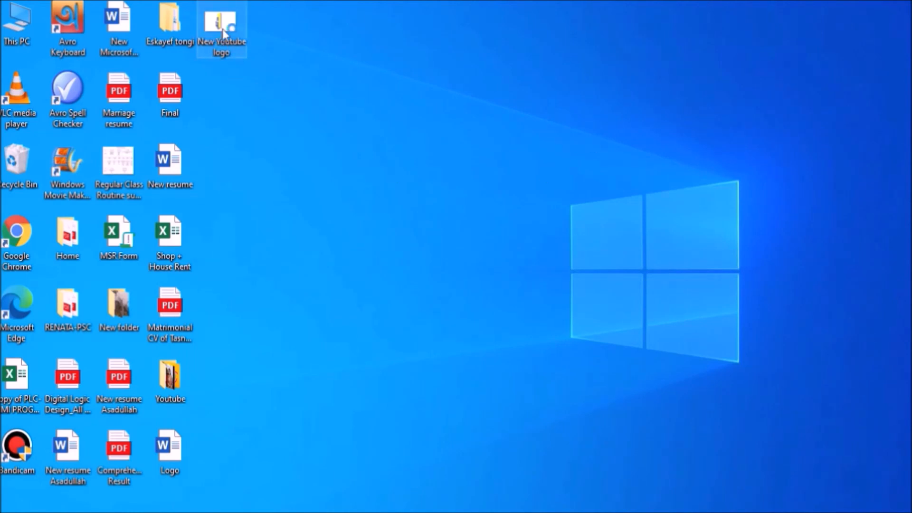